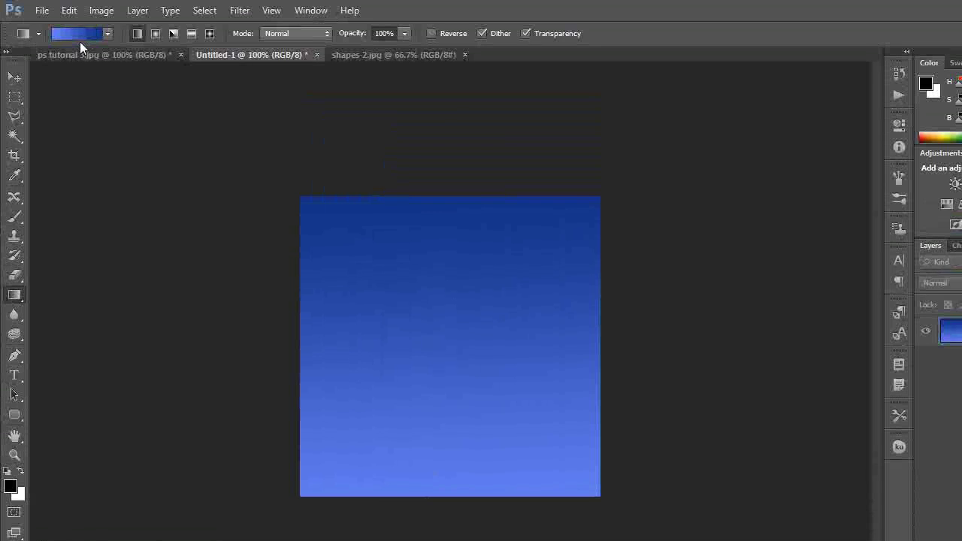
Step: Undo the linear gradient, try a diamond gradient down the canvas from above its centre to its lower edge, and undo it
key("ctrl+z")
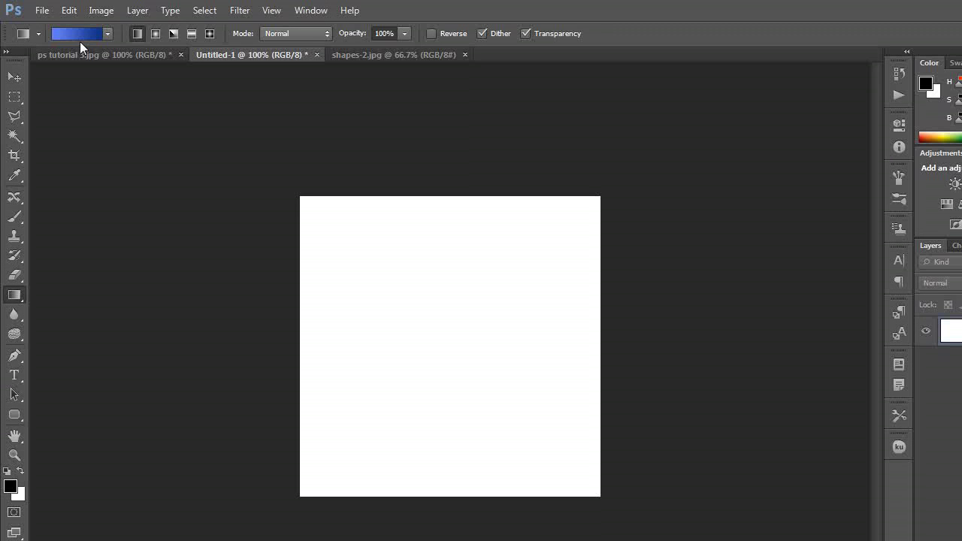
left_click(209, 35)
left_click_drag(438, 255, 438, 495)
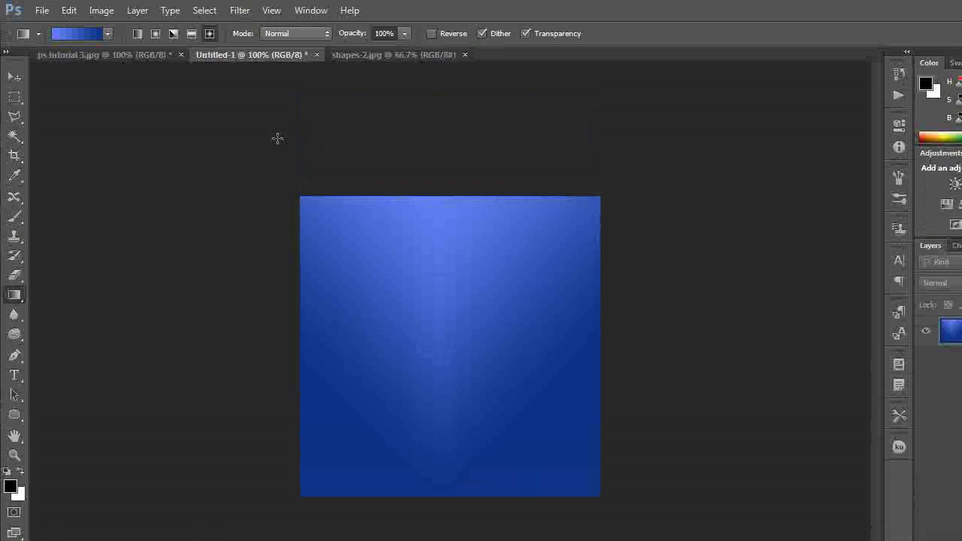
key("ctrl+z")
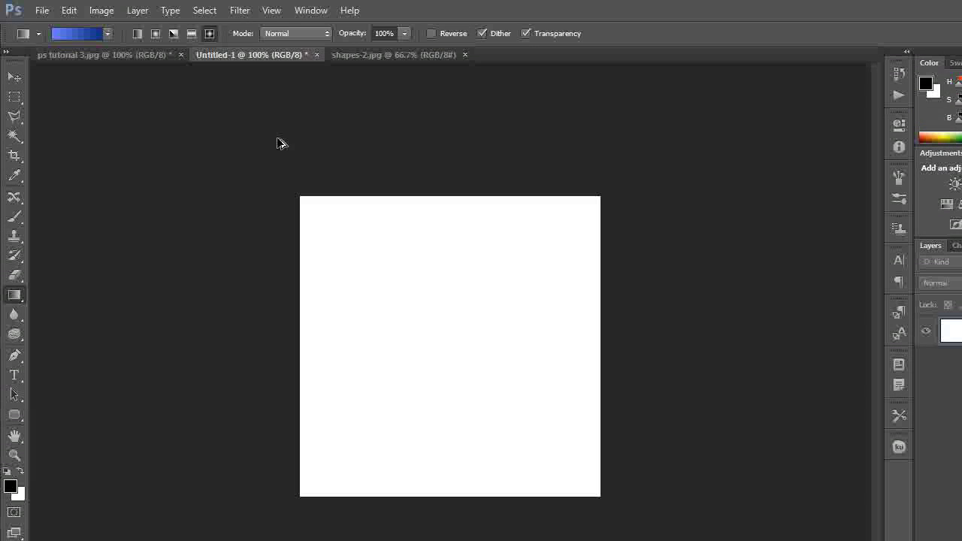
Step: Try two short diamond gradients on the canvas in Luminosity mode and undo the second one
left_click(328, 35)
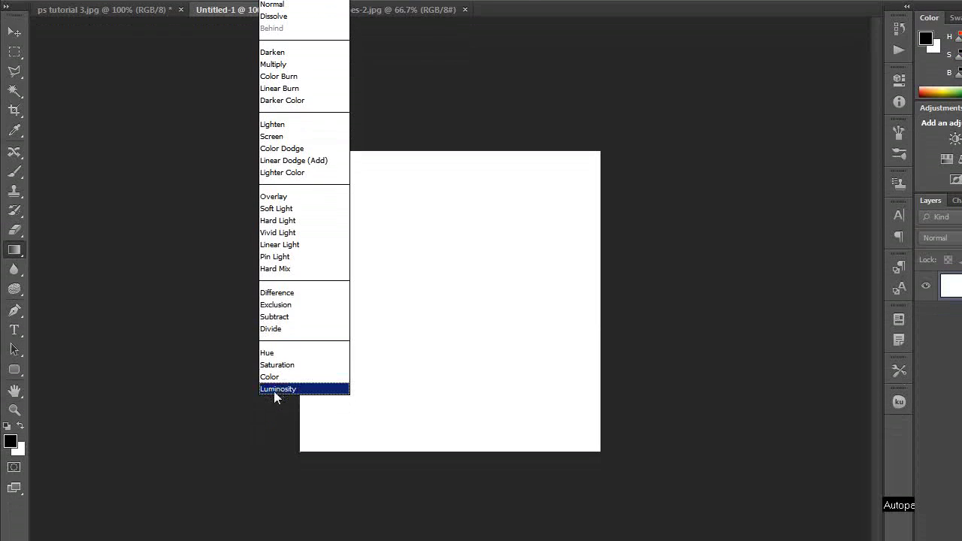
left_click(276, 388)
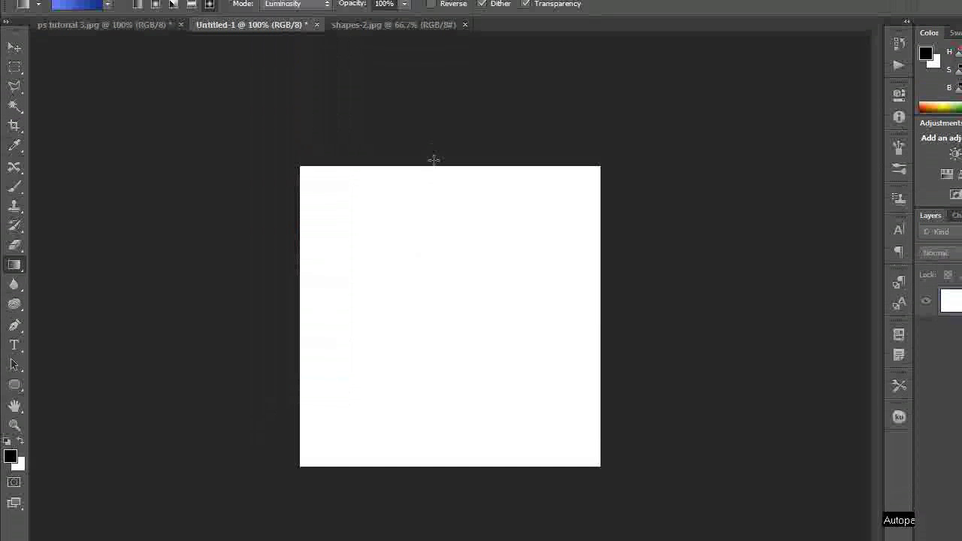
left_click_drag(434, 158, 434, 184)
left_click_drag(423, 292, 425, 324)
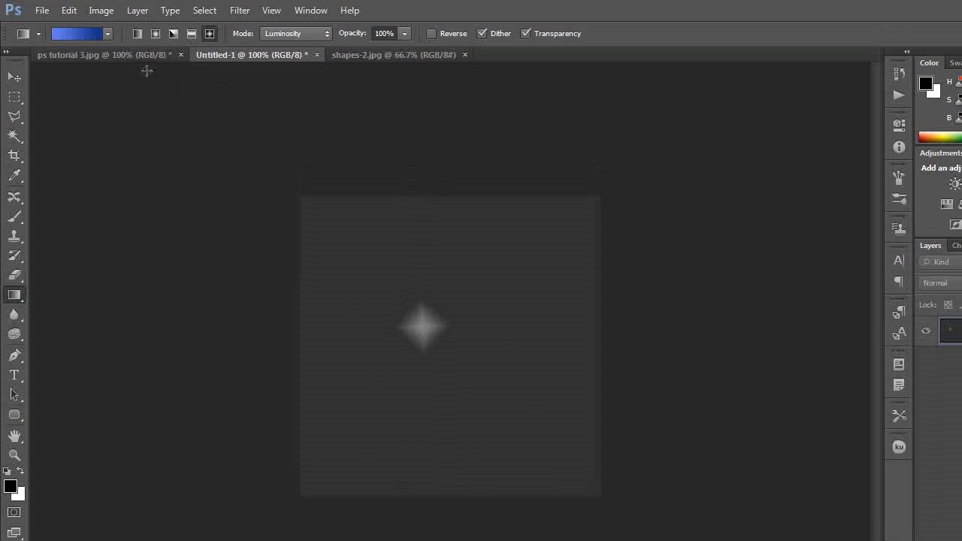
key("ctrl+z")
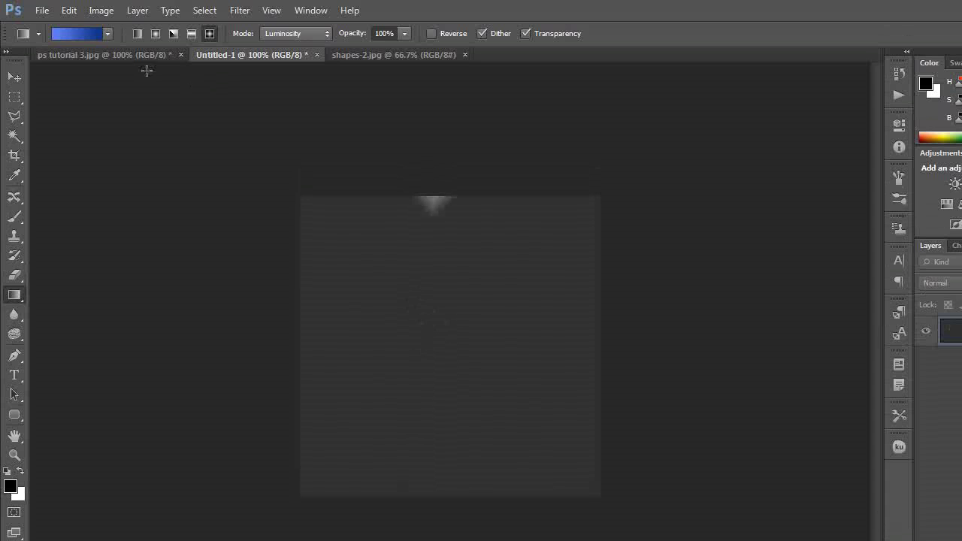
Step: Undo the remaining Luminosity gradient, try a full-height diamond gradient in Multiply mode, and undo it
left_click(326, 34)
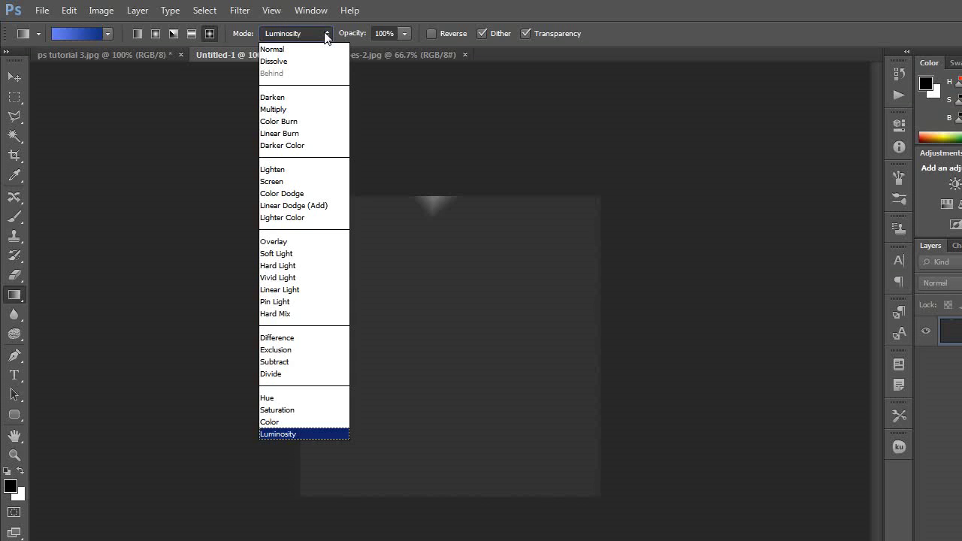
left_click(277, 110)
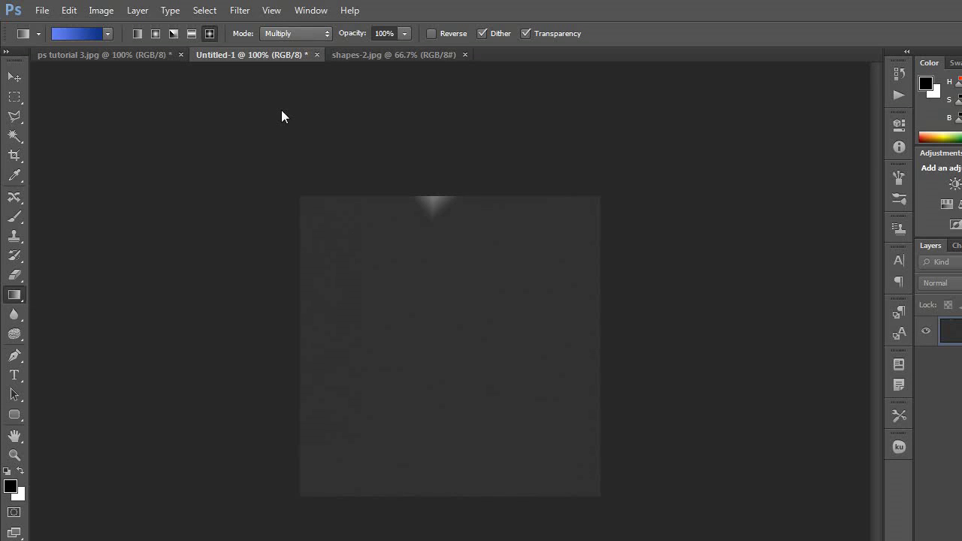
key("ctrl+z")
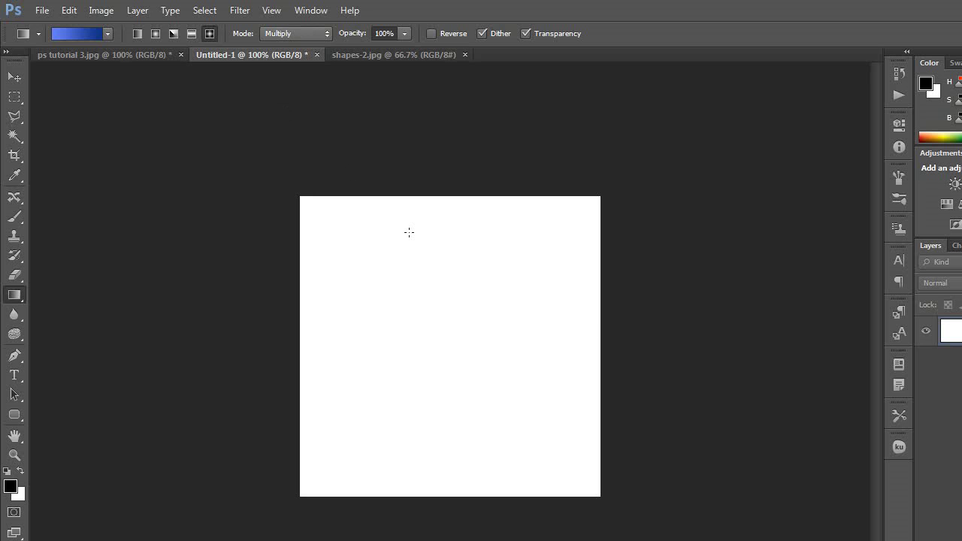
left_click_drag(438, 194, 447, 500)
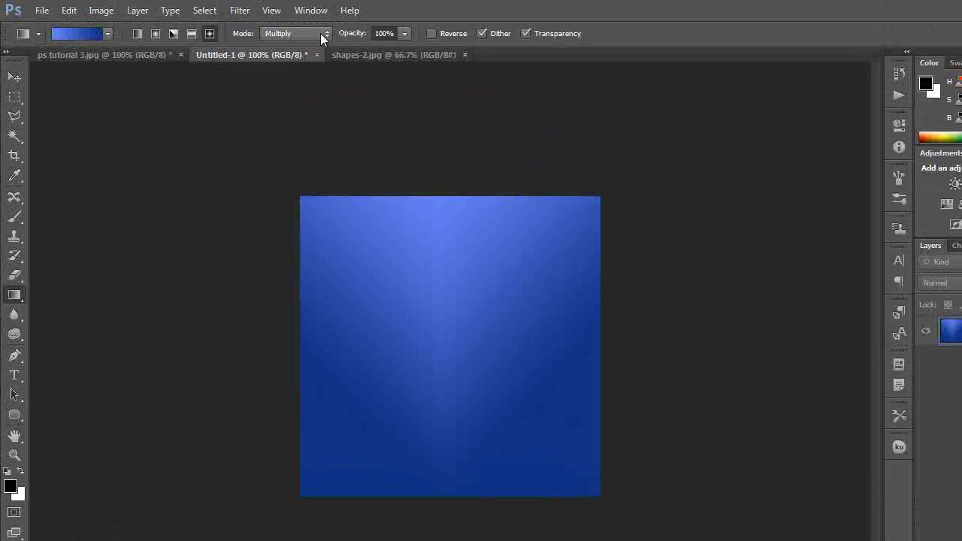
key("ctrl+z")
Step: Apply a diamond gradient down the canvas in Normal mode at 49% opacity, and restore the gradient opacity to 100%
left_click(326, 33)
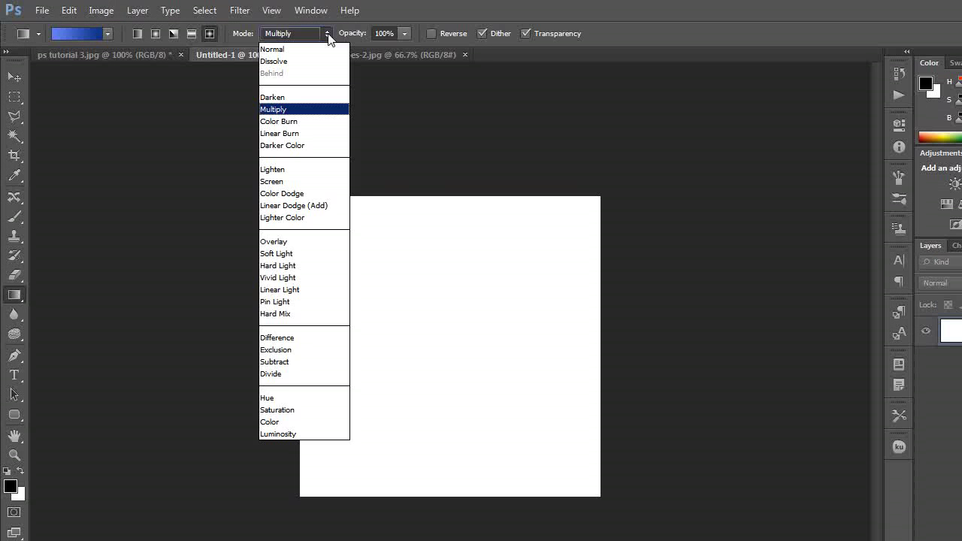
left_click(300, 49)
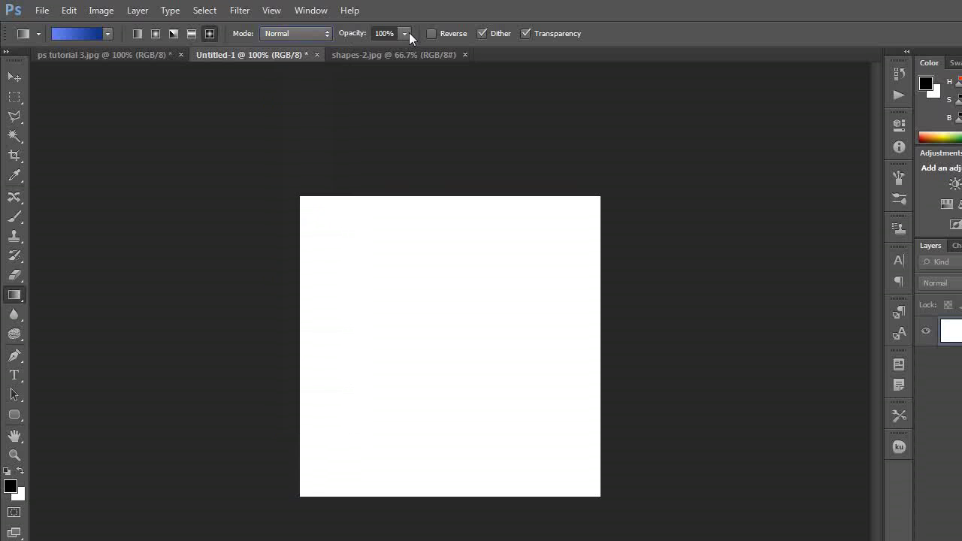
left_click(406, 34)
left_click_drag(401, 48, 381, 48)
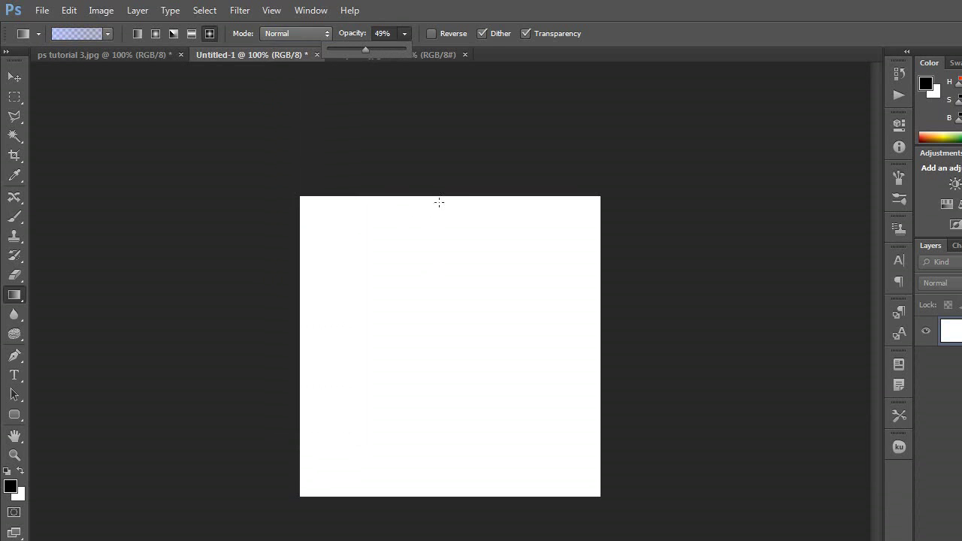
left_click_drag(441, 215, 474, 492)
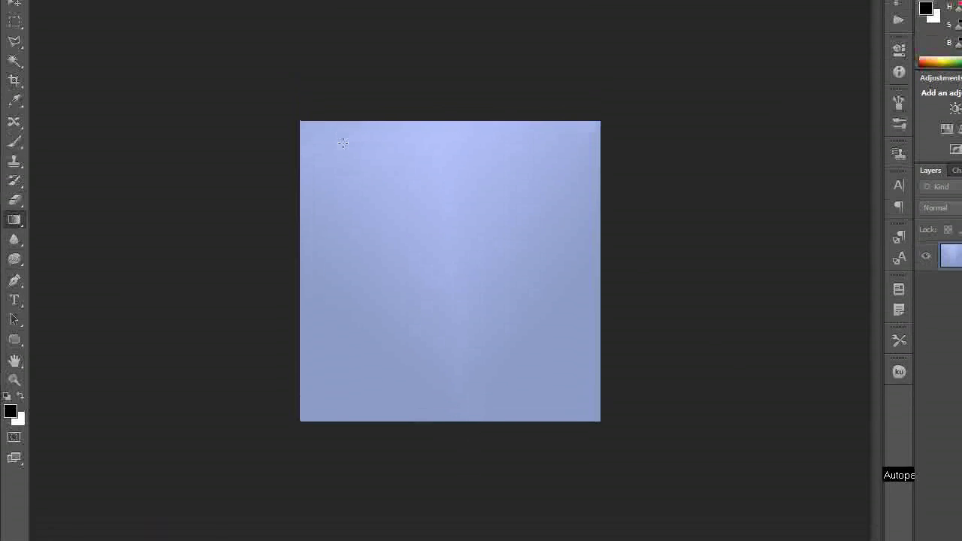
left_click(405, 35)
left_click_drag(405, 49, 446, 49)
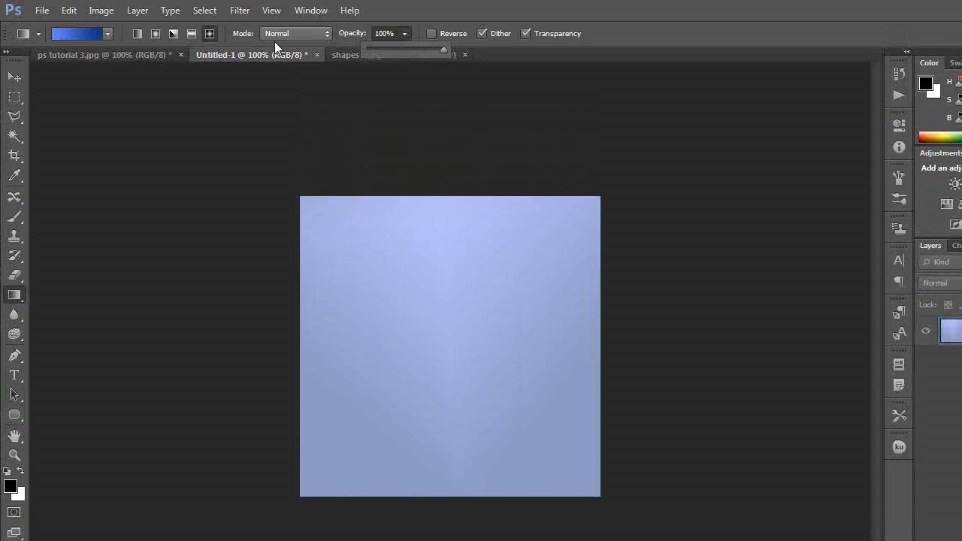
Step: Add a colour stop at 53% to the custom blue gradient and colour it green, #21d413
left_click(76, 33)
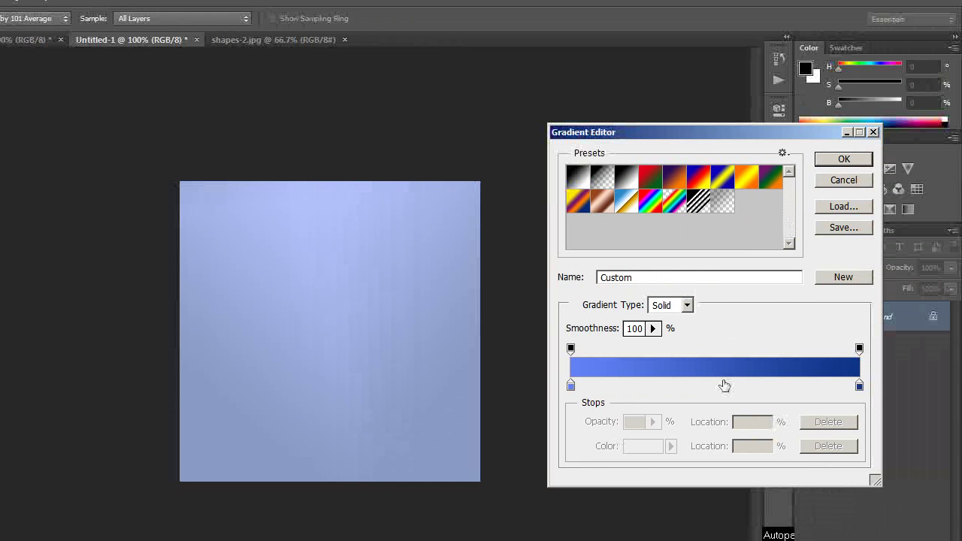
left_click(724, 386)
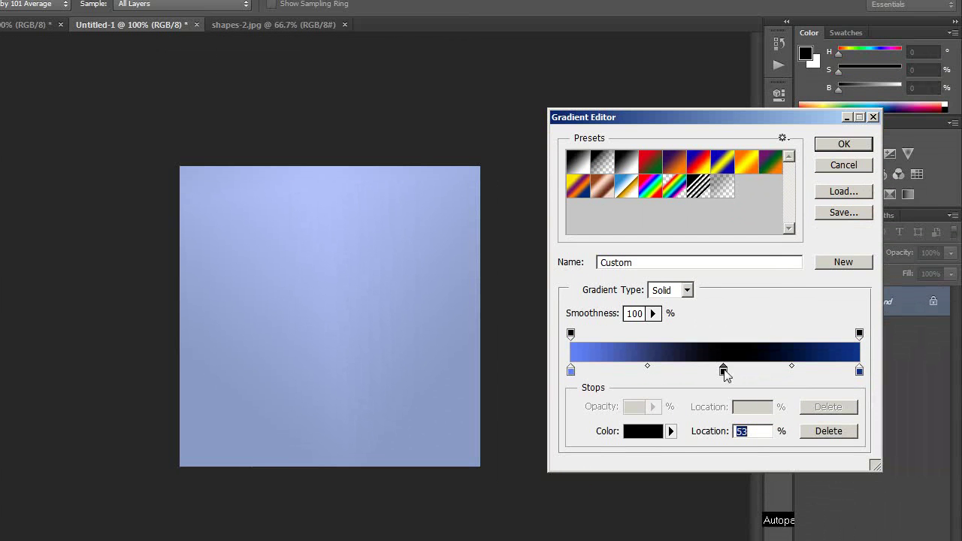
left_click(643, 431)
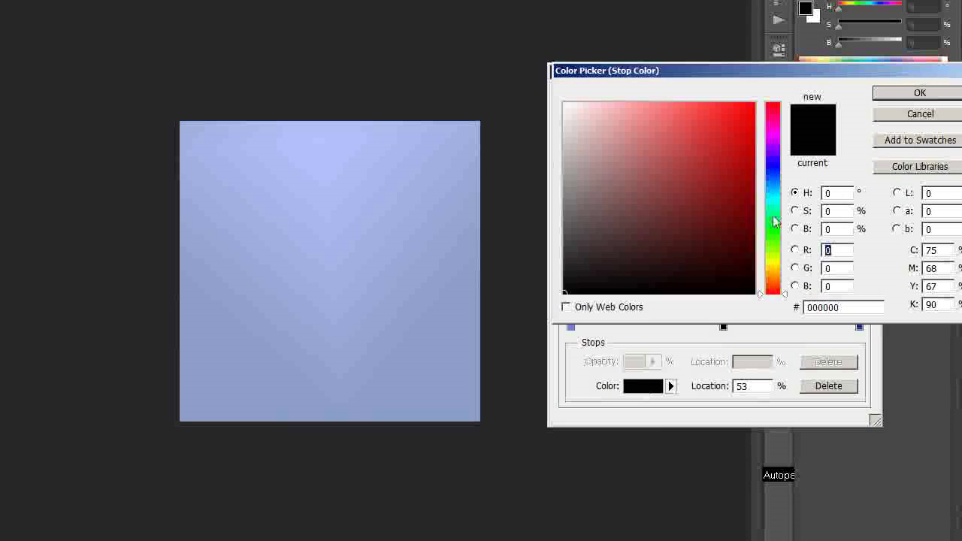
left_click(774, 231)
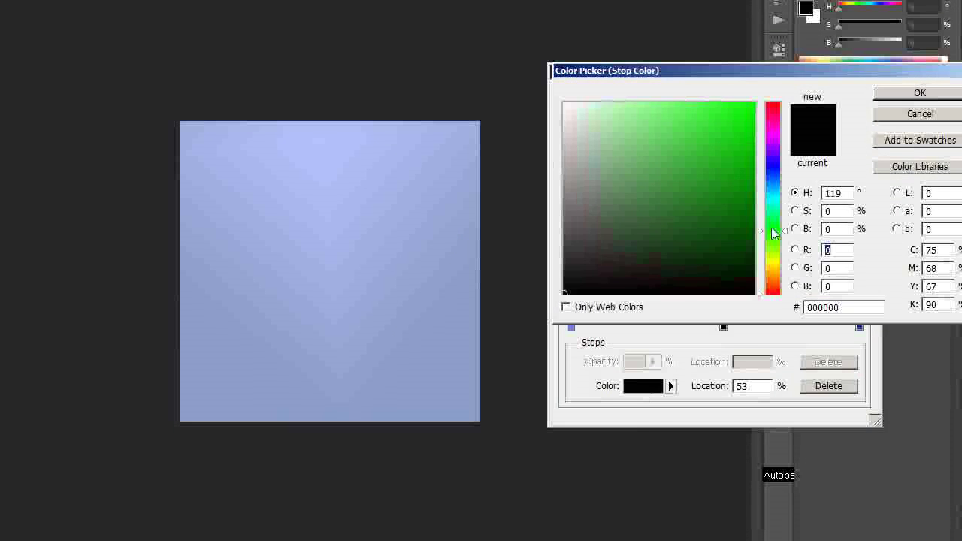
left_click(920, 92)
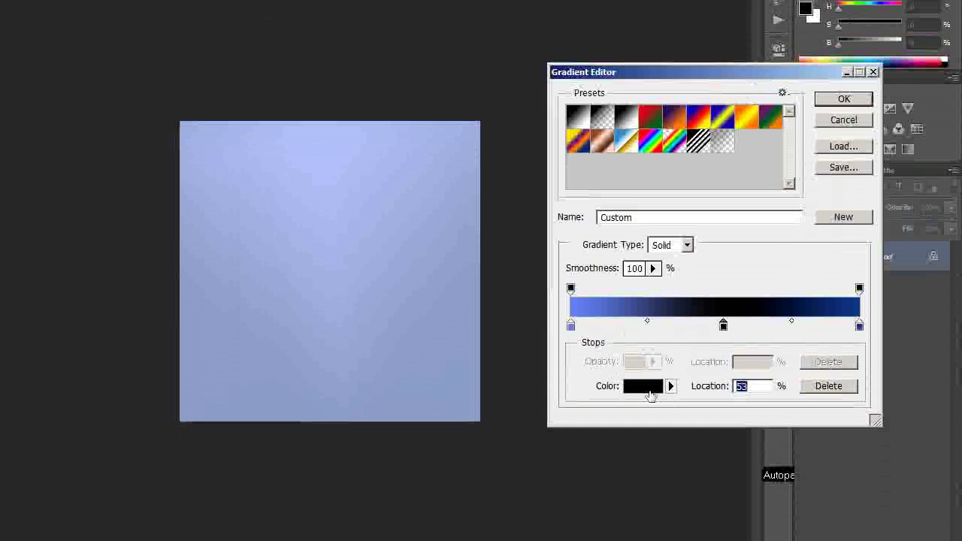
left_click(649, 392)
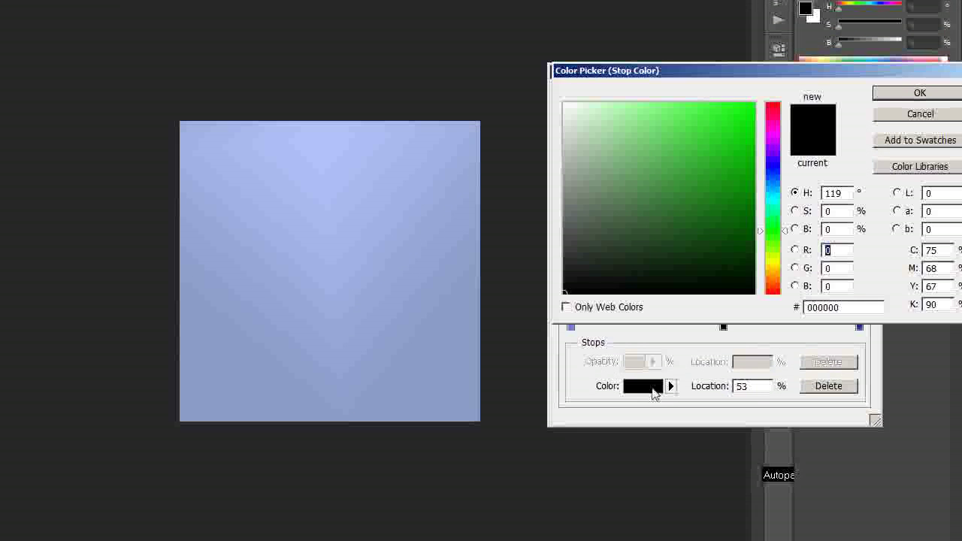
left_click(774, 232)
left_click(737, 134)
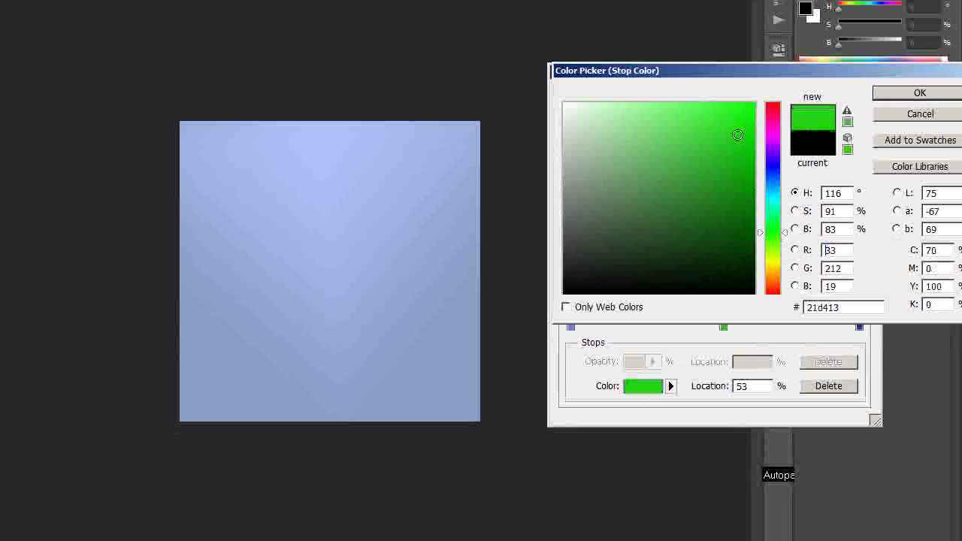
left_click(898, 98)
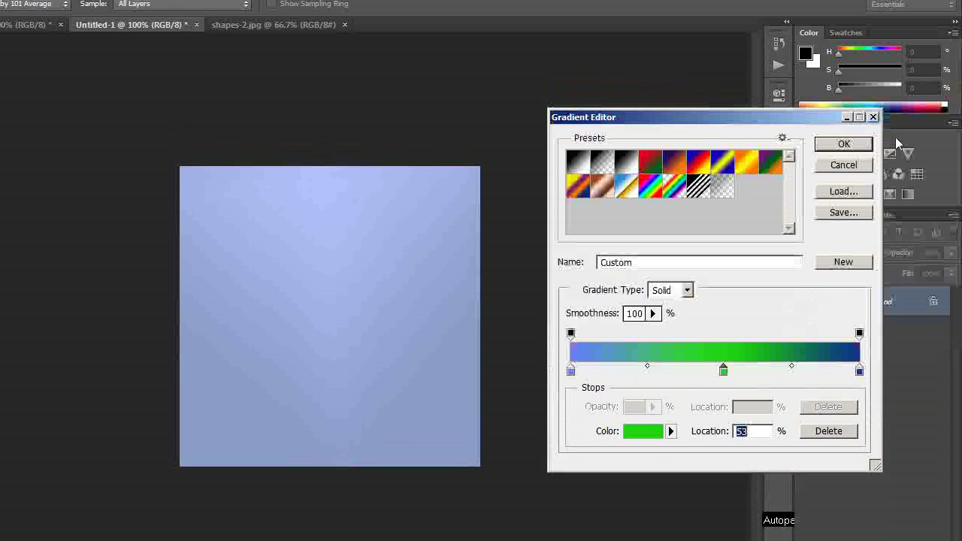
left_click(844, 144)
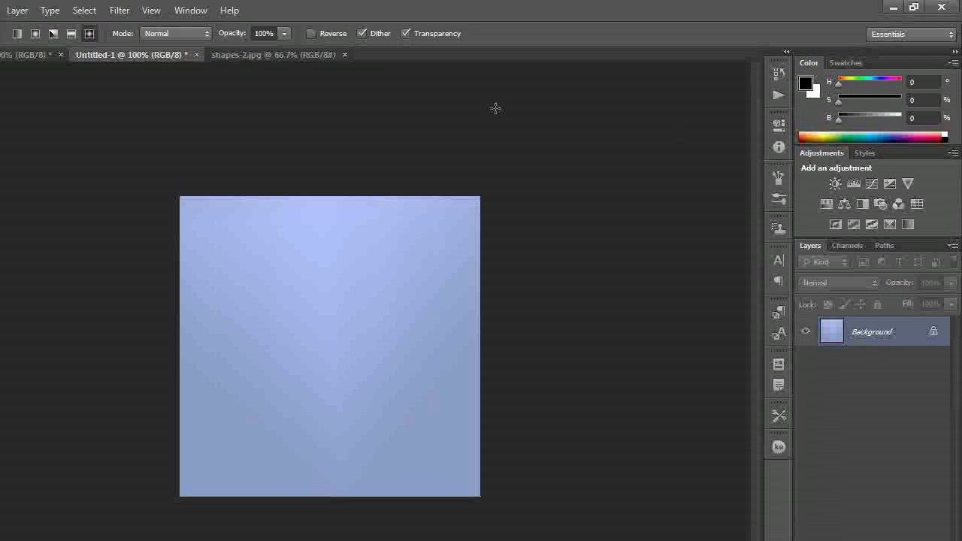
Step: Undo the pale diamond gradient and fill the canvas from top to bottom with the blue-green-blue gradient in linear style
key("ctrl+z")
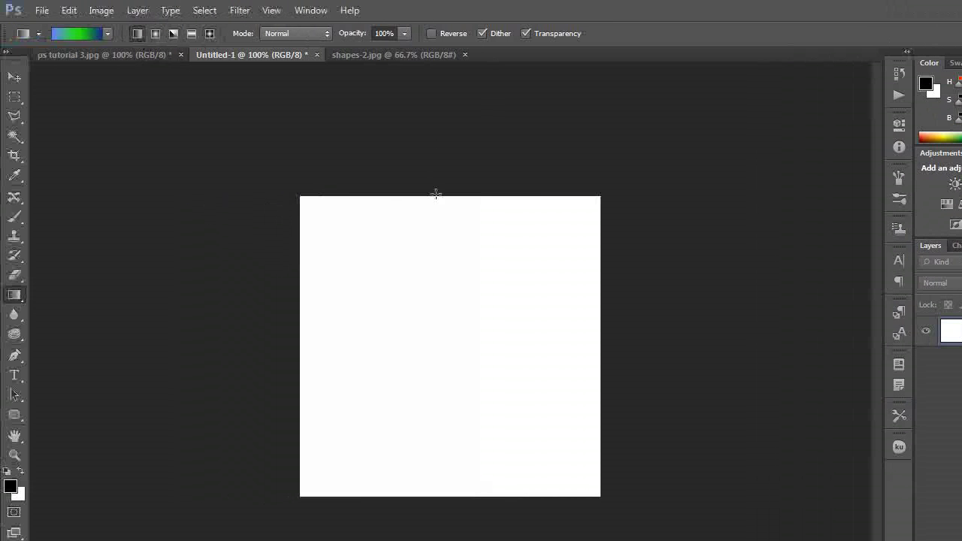
left_click_drag(436, 201, 434, 495)
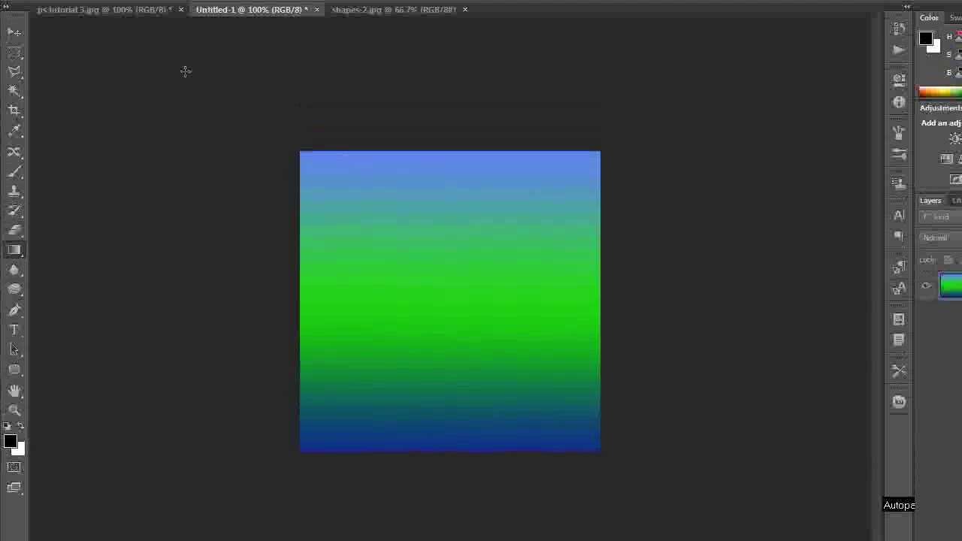
Step: Append the Metals set to the gradient presets and choose the Steel Blue preset as the active gradient
left_click(83, 38)
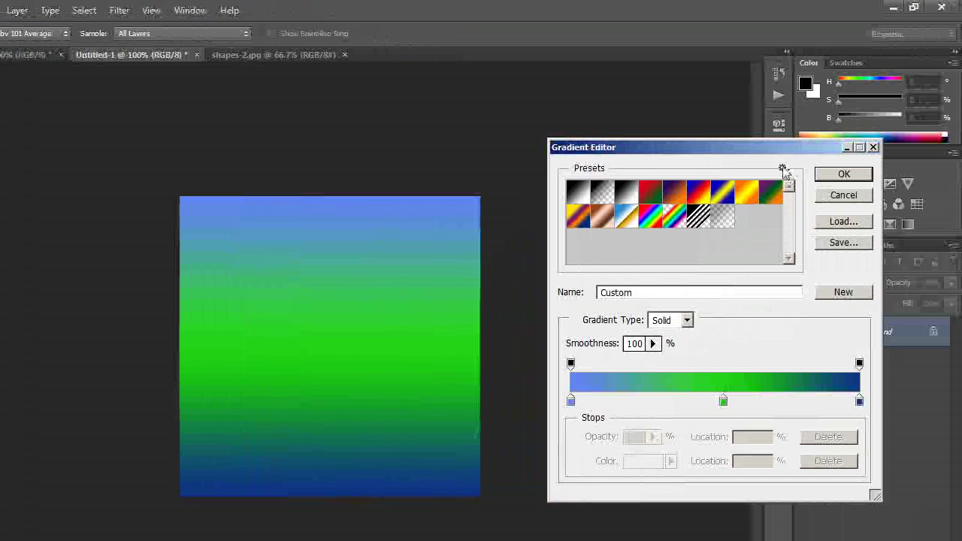
left_click(783, 169)
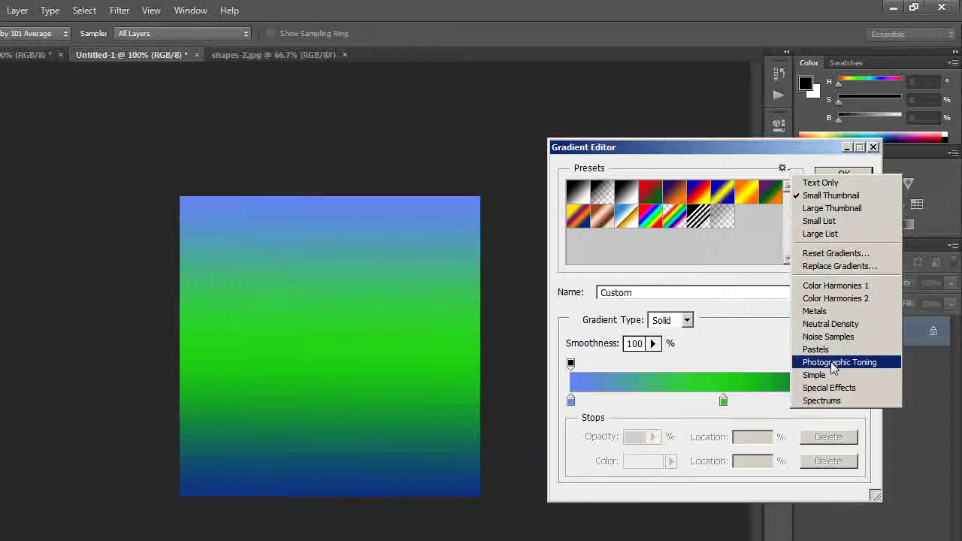
left_click(816, 311)
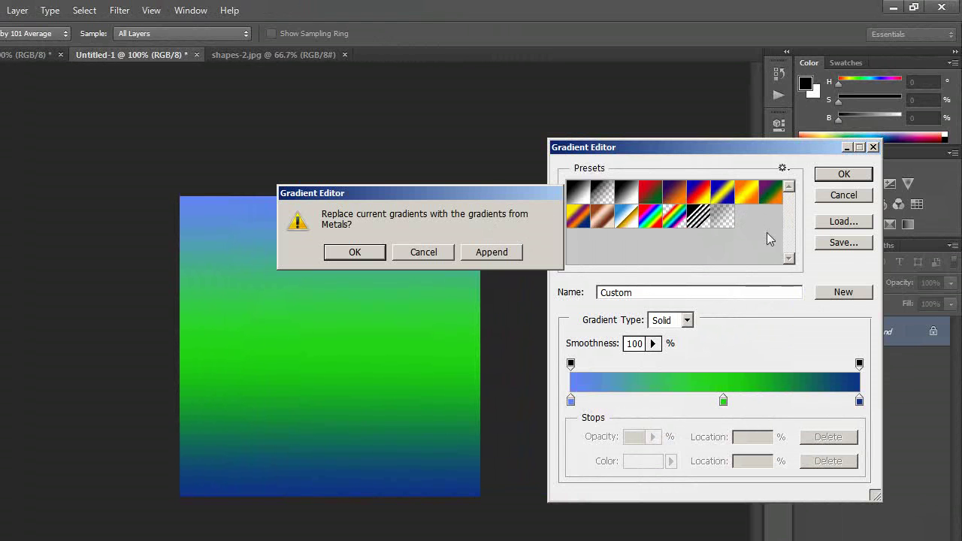
left_click(505, 256)
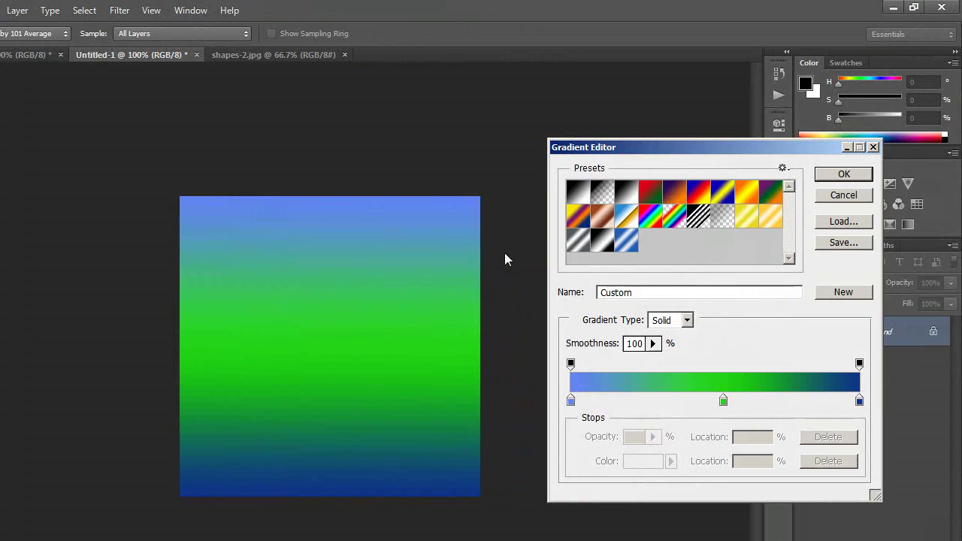
left_click(630, 241)
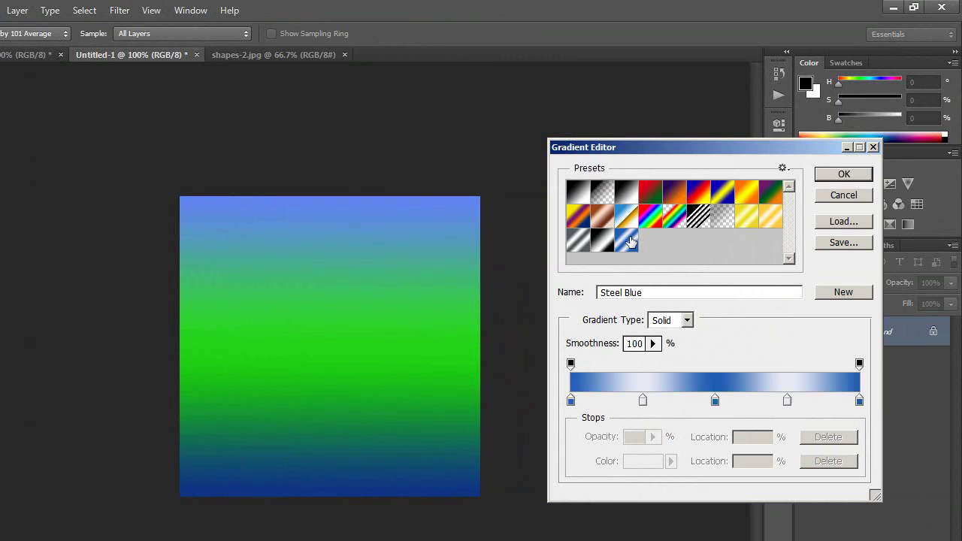
left_click(844, 174)
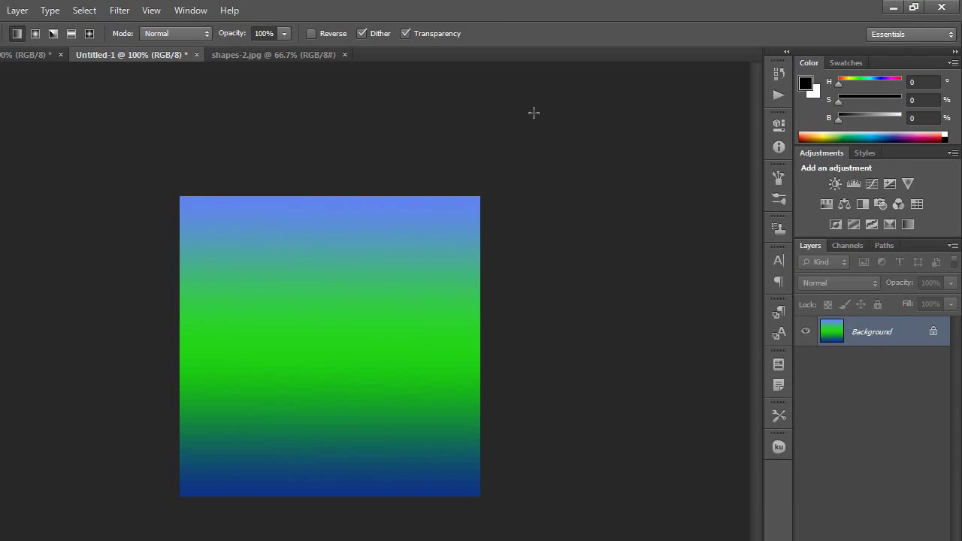
Step: Undo the green gradient and fill the canvas with a linear Steel Blue gradient running slightly slanted from top to bottom
key("ctrl+z")
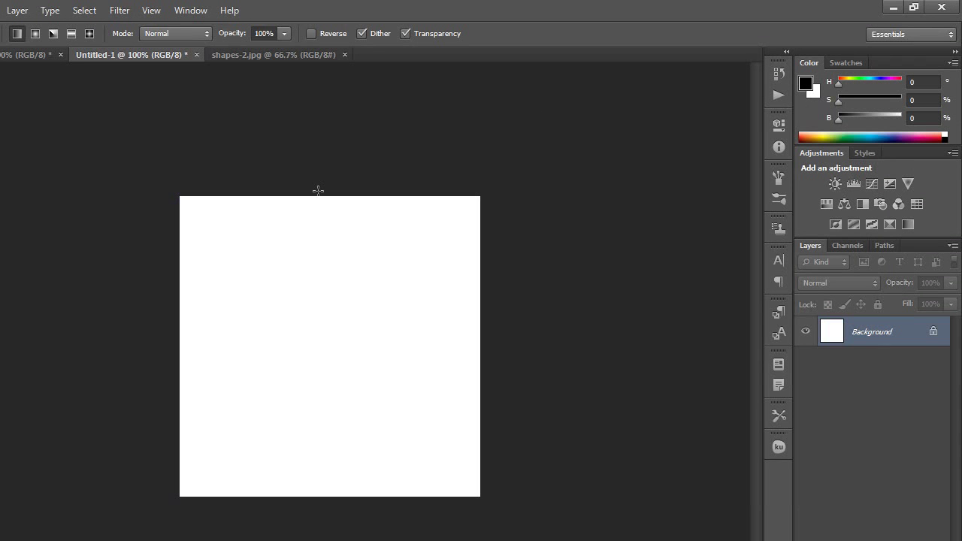
left_click_drag(317, 203, 298, 512)
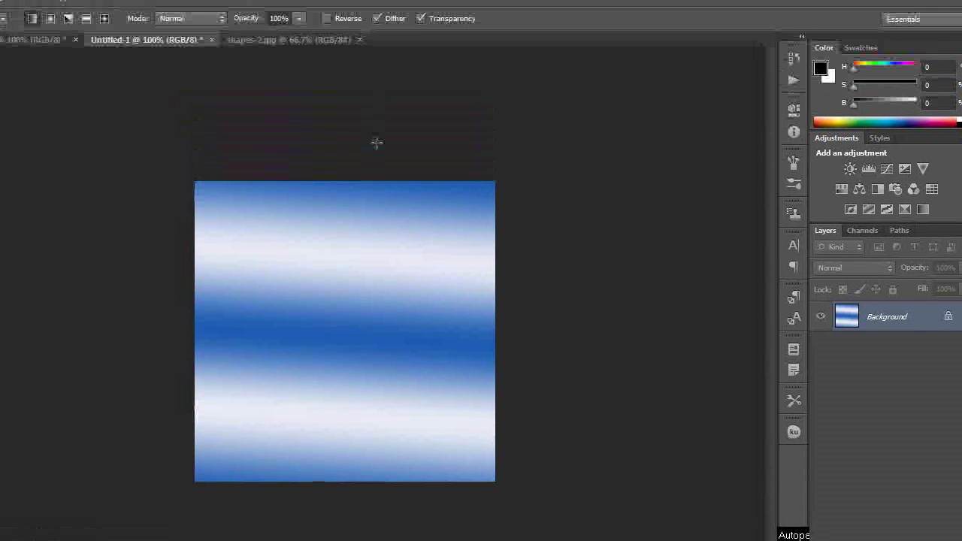
Step: Undo the Steel Blue fill on the canvas and append the Color Harmonies 1 set to the gradient presets
key("ctrl+z")
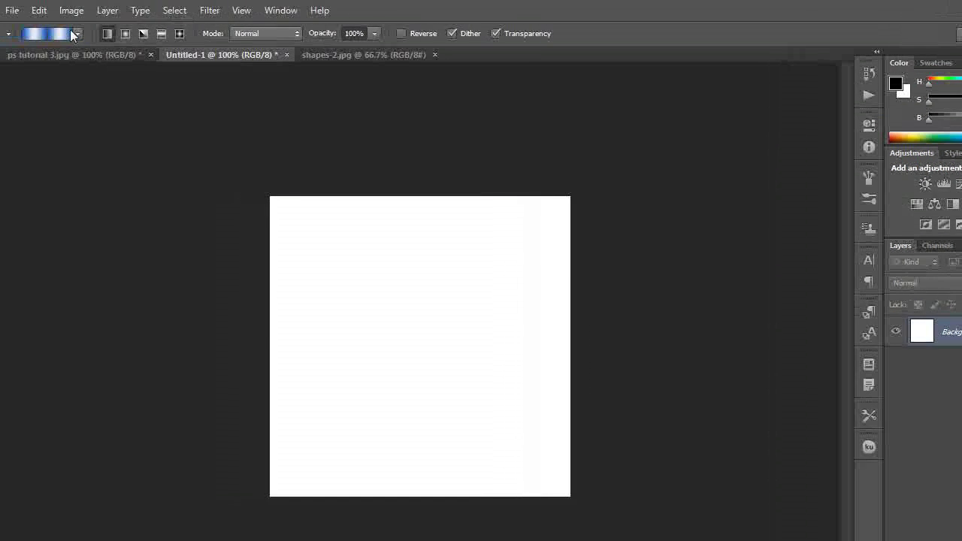
left_click(73, 34)
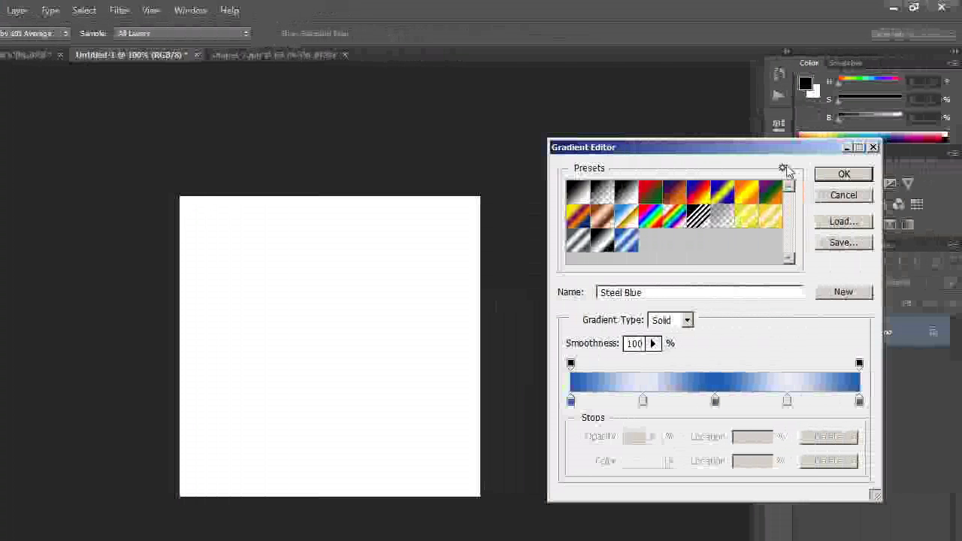
left_click(783, 167)
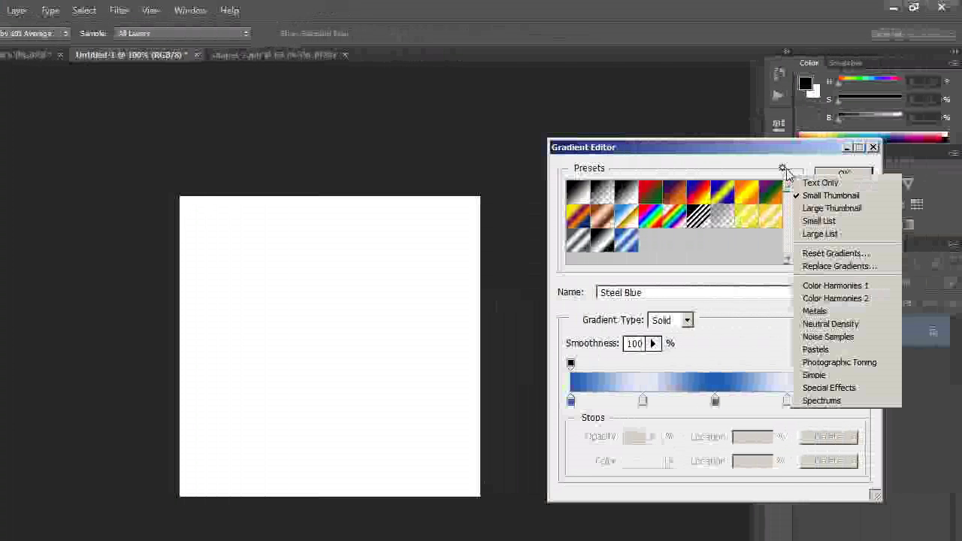
left_click(842, 290)
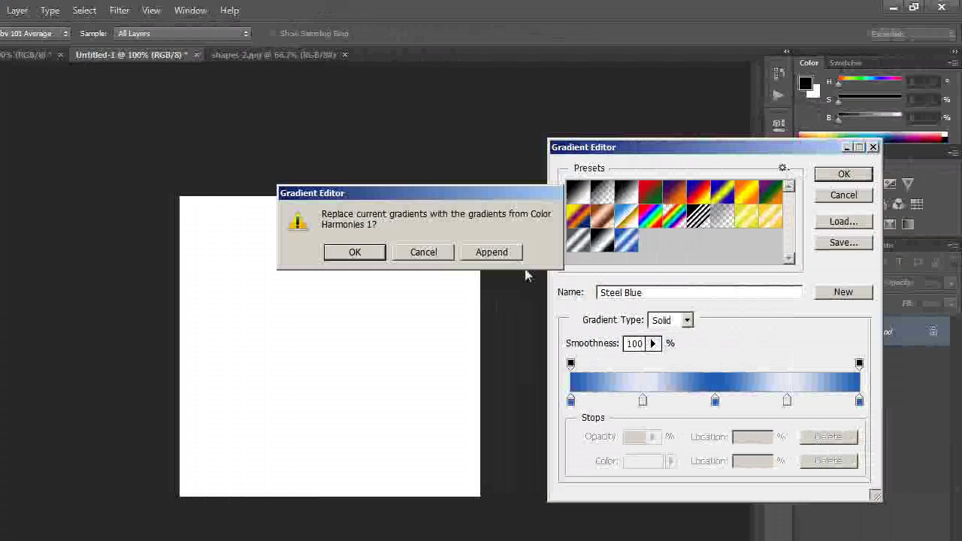
left_click(492, 253)
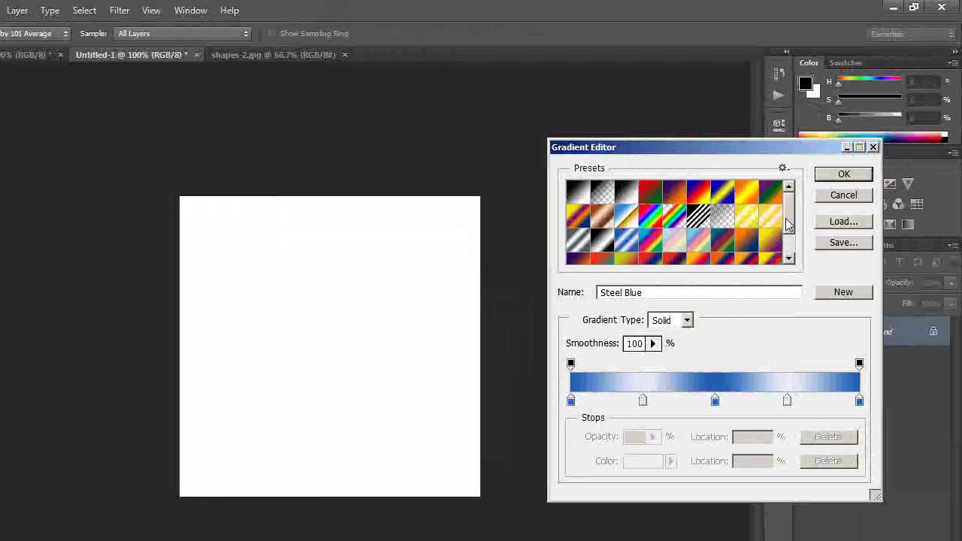
left_click_drag(789, 225, 789, 251)
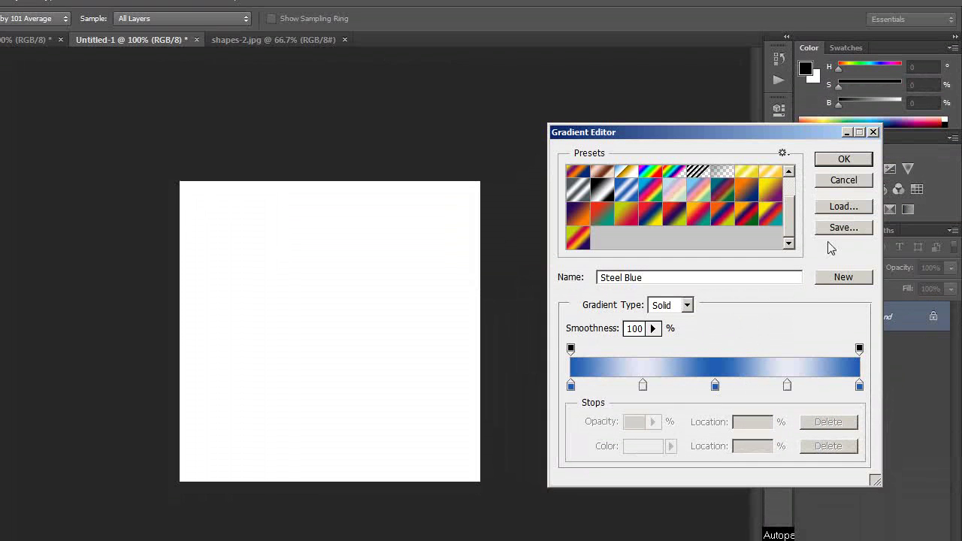
Step: Try recolouring the Steel Blue gradient's 25% stop pale green, and close the gradient editor without applying the change
left_click(643, 386)
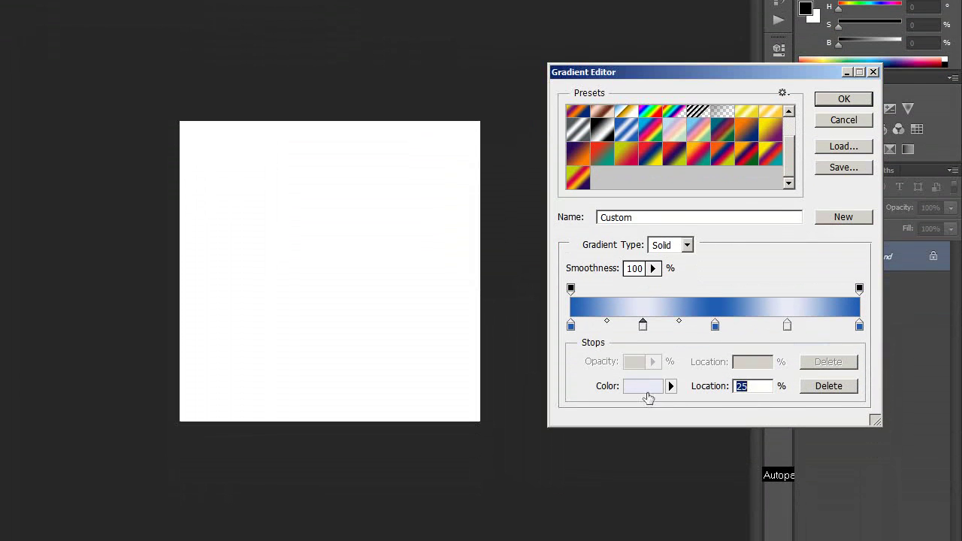
left_click(647, 449)
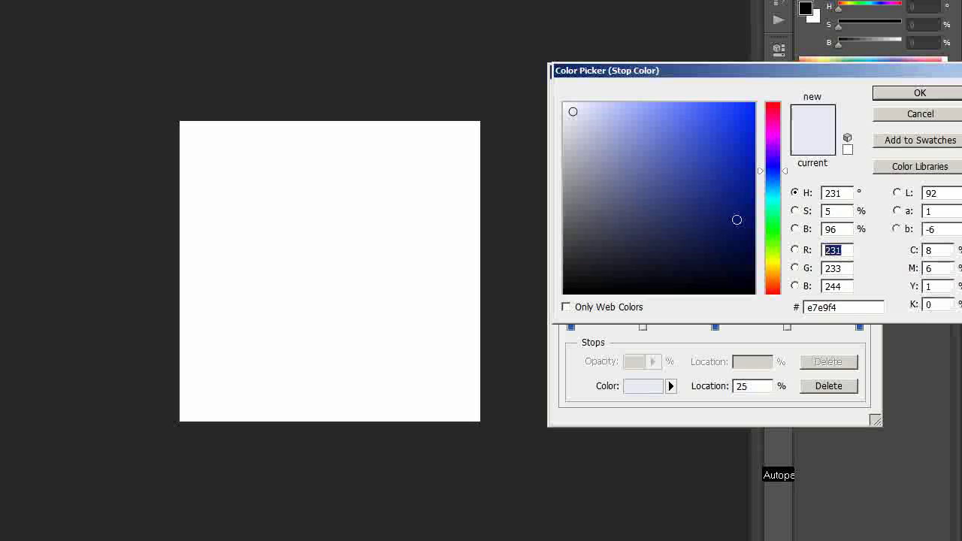
left_click(773, 231)
left_click(920, 124)
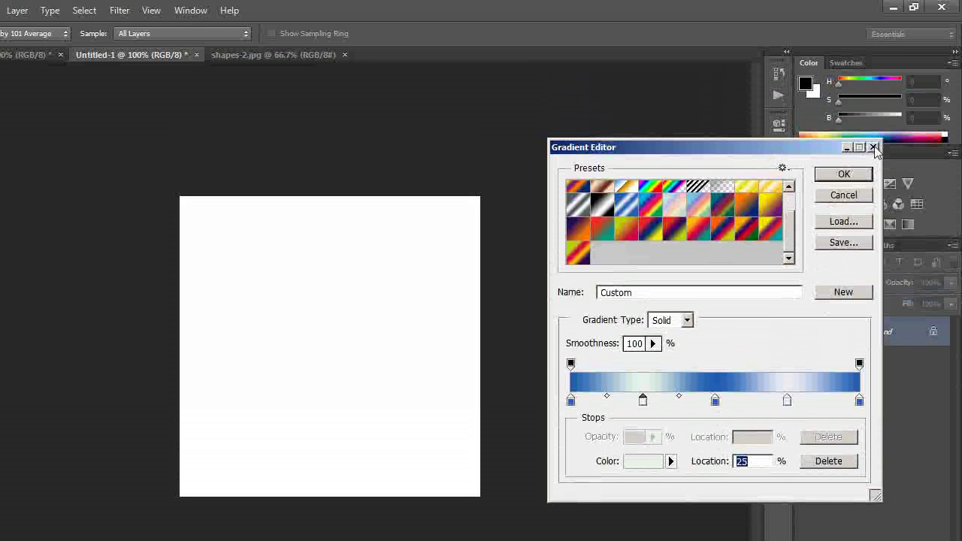
left_click(874, 147)
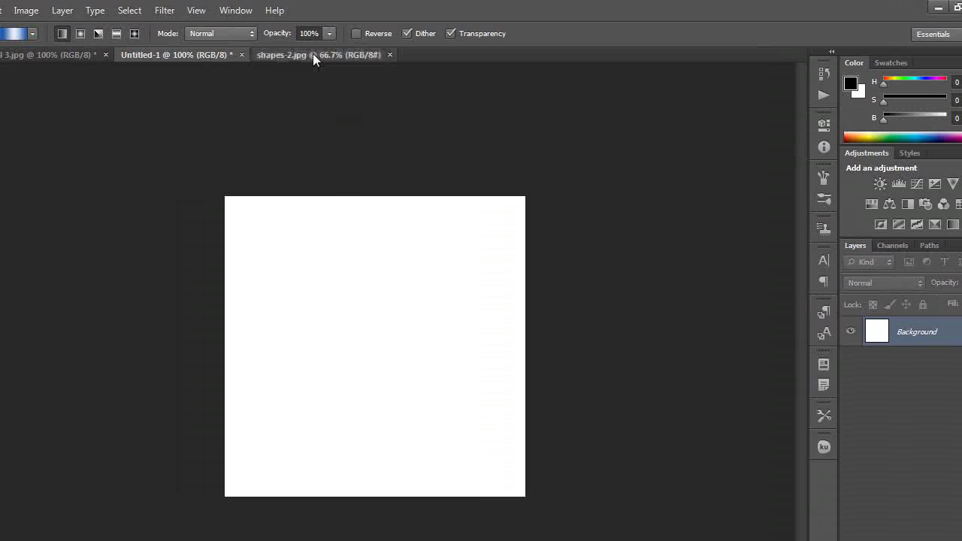
Step: Switch to the shapes-2.jpg document and select the orange square with the Magic Wand tool
left_click(268, 55)
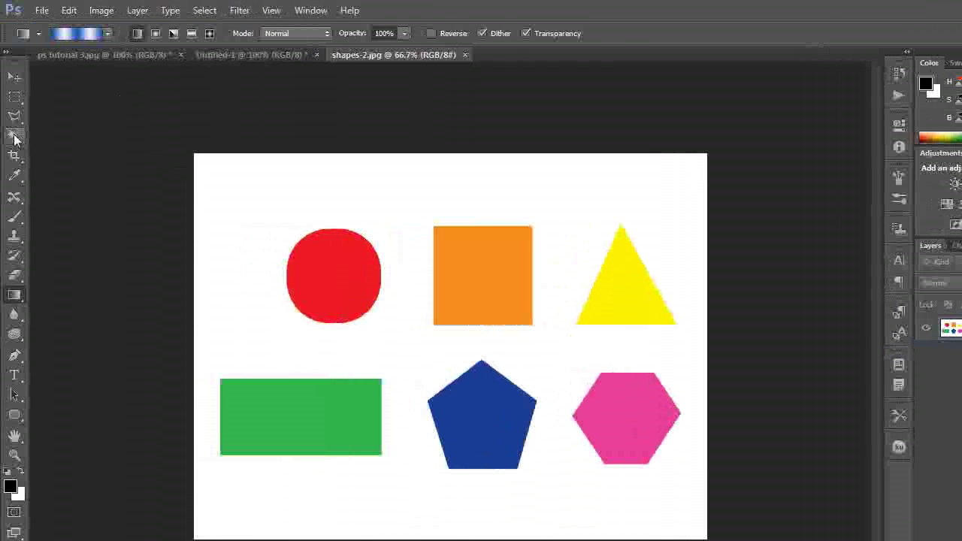
left_click(15, 137)
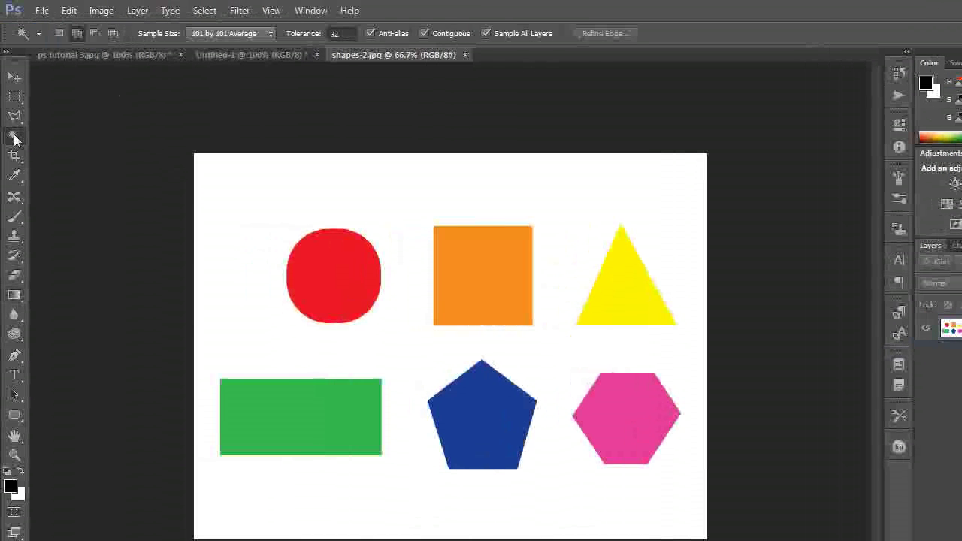
left_click(471, 284)
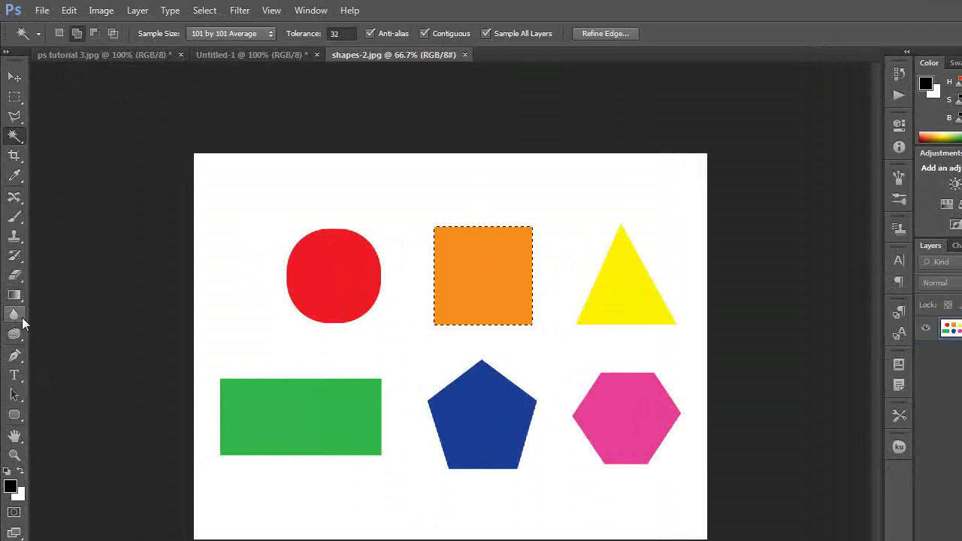
Step: Make Orange, Yellow, Orange the active gradient preset and apply it with the Gradient tool from top to bottom inside the selected square
left_click(15, 296)
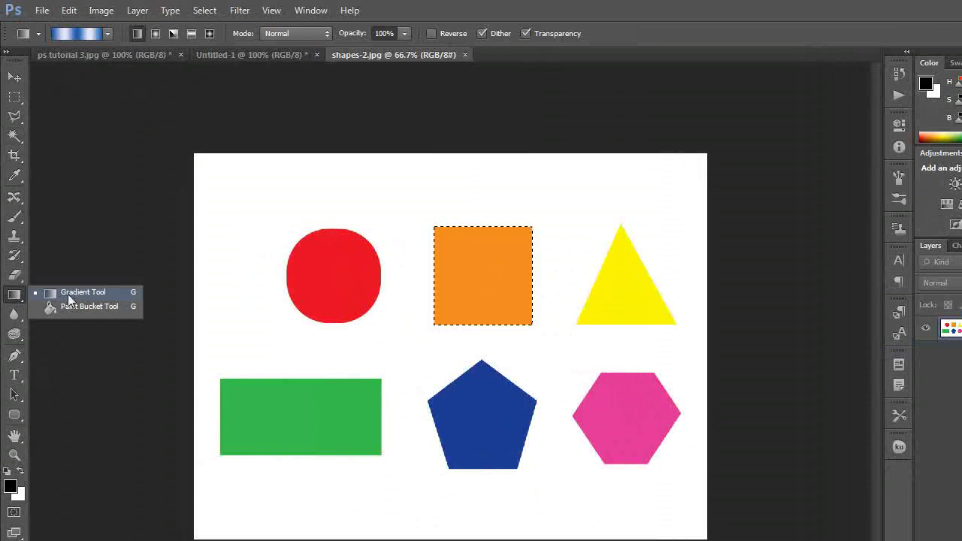
left_click(75, 293)
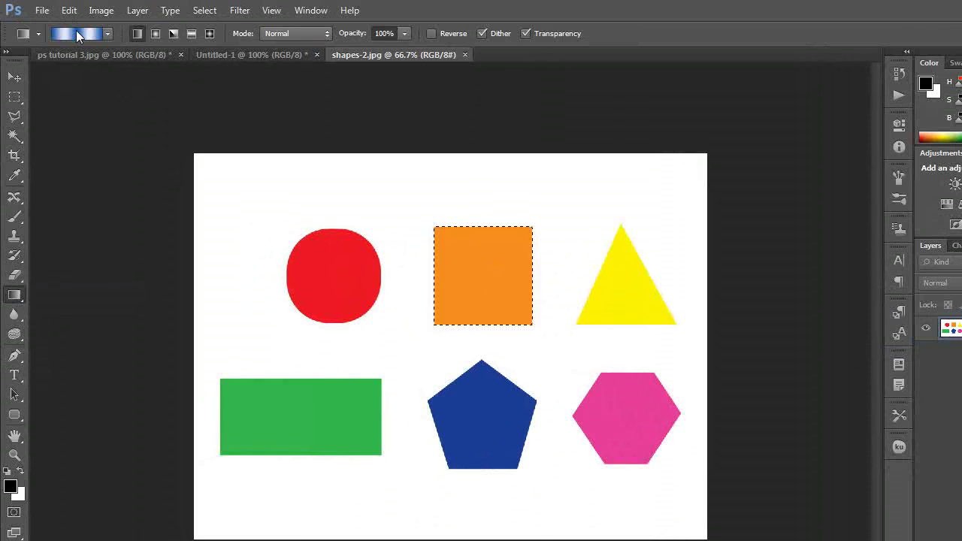
left_click(76, 30)
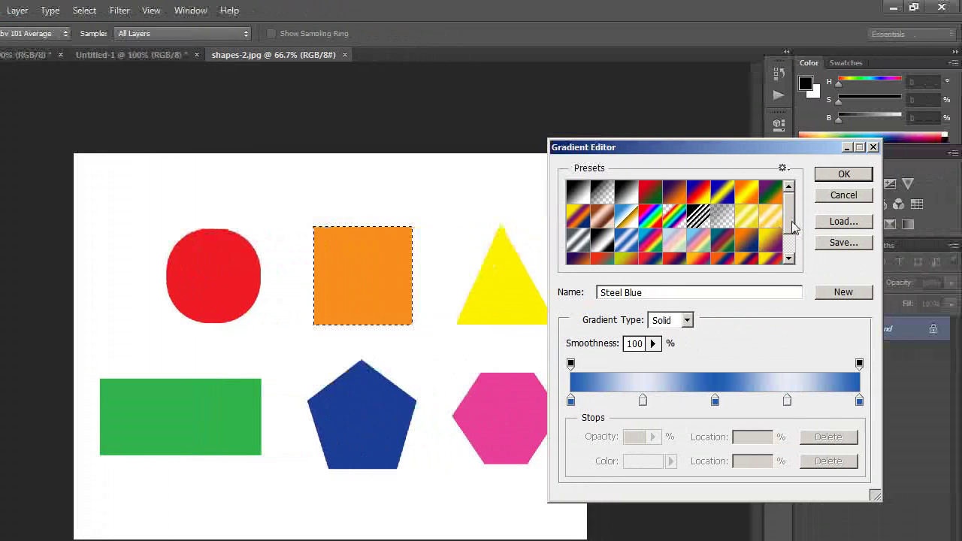
scroll(849, 229, "down", 2)
mouse_move(789, 224)
left_mouse_down()
mouse_move(789, 234)
mouse_move(787, 210)
left_mouse_up()
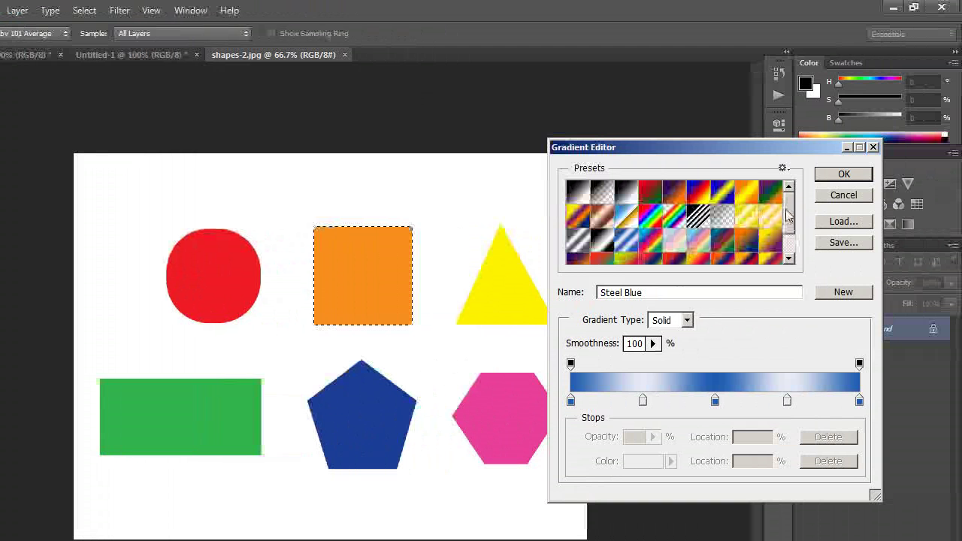
left_click(749, 195)
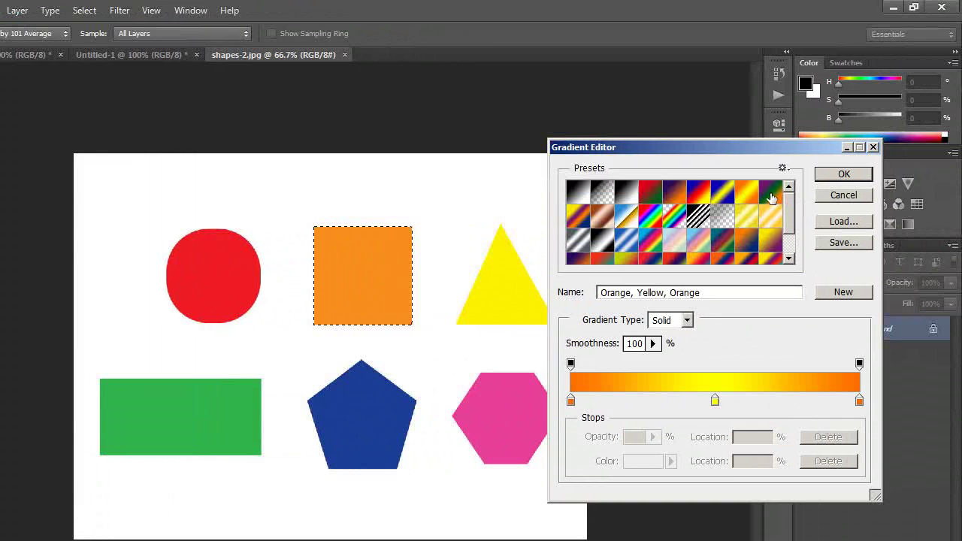
left_click(843, 175)
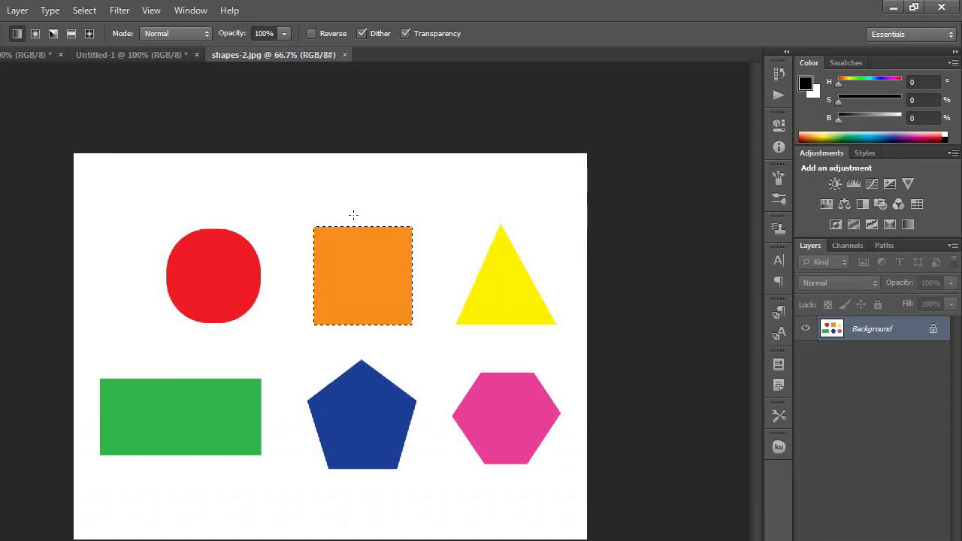
left_click_drag(346, 336, 345, 336)
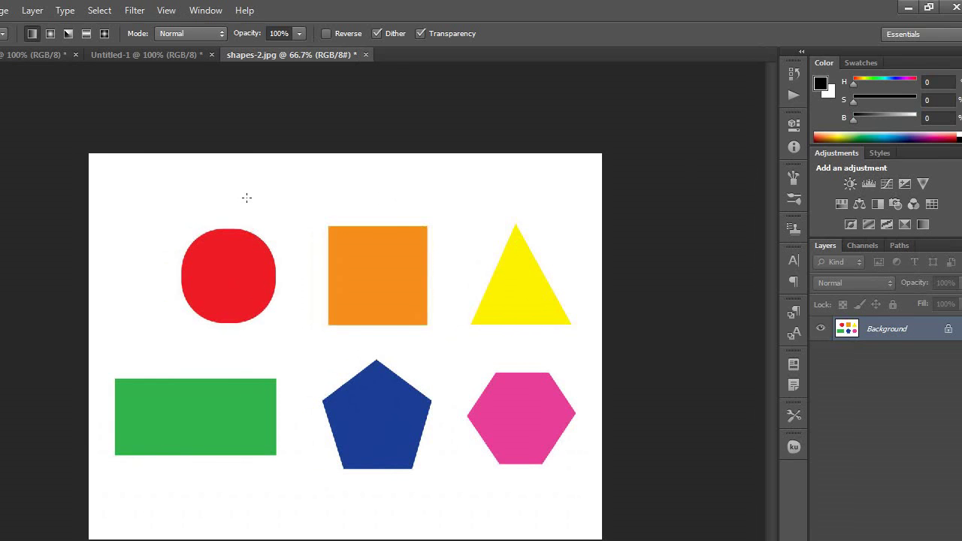
Step: Select the white background around the shapes with the Magic Wand and fill it from top to bottom with the linear orange-yellow-orange gradient
left_click(12, 138)
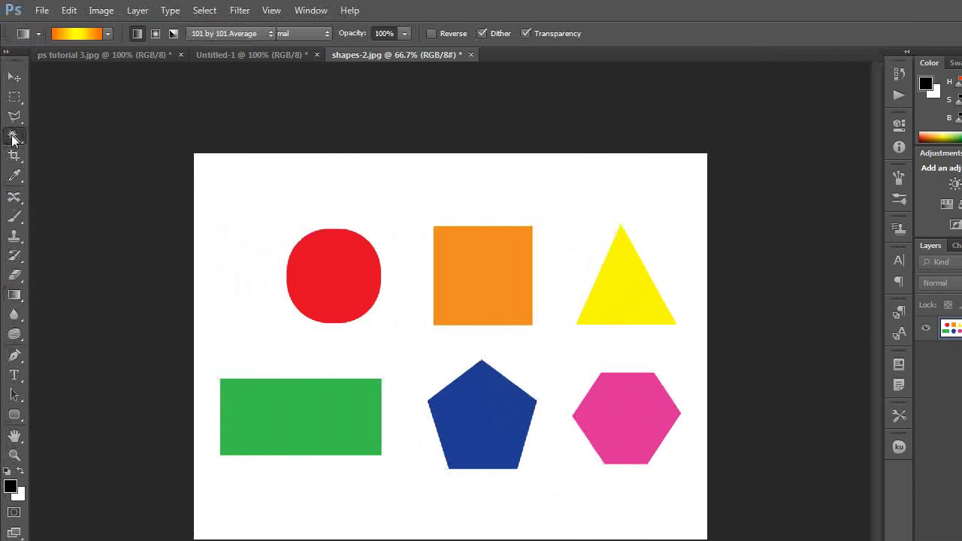
left_click(264, 193)
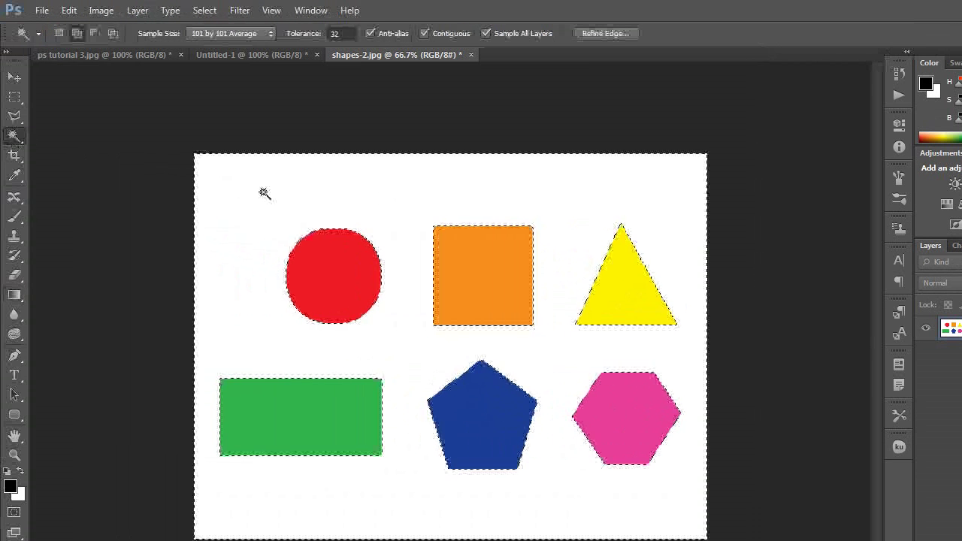
left_click(14, 295)
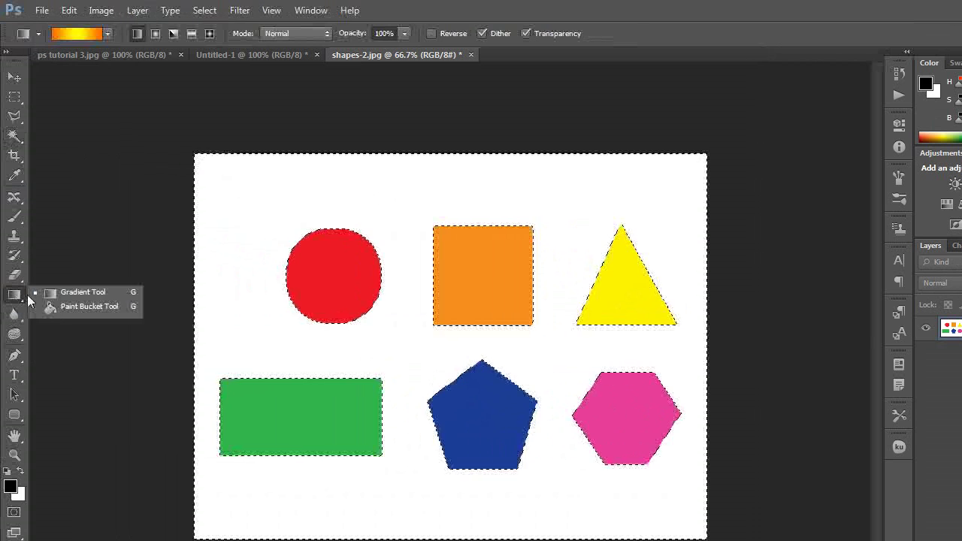
left_click(66, 293)
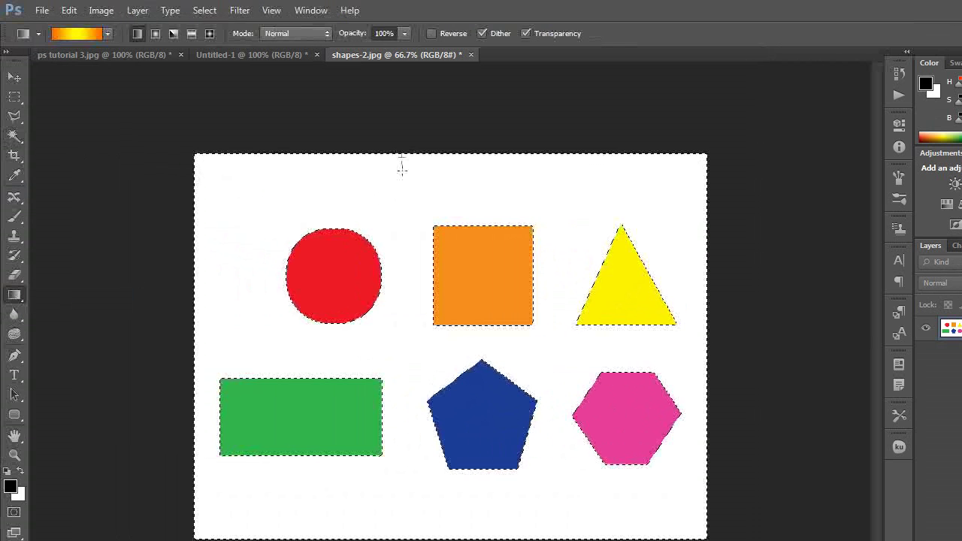
left_click_drag(395, 372, 399, 540)
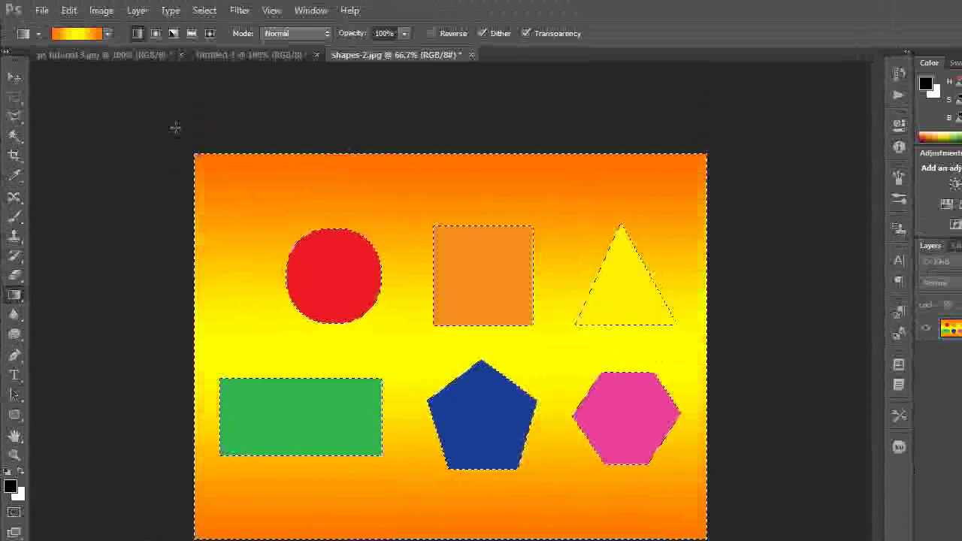
Step: Undo the background gradient fill and clear the selection
key("ctrl+z")
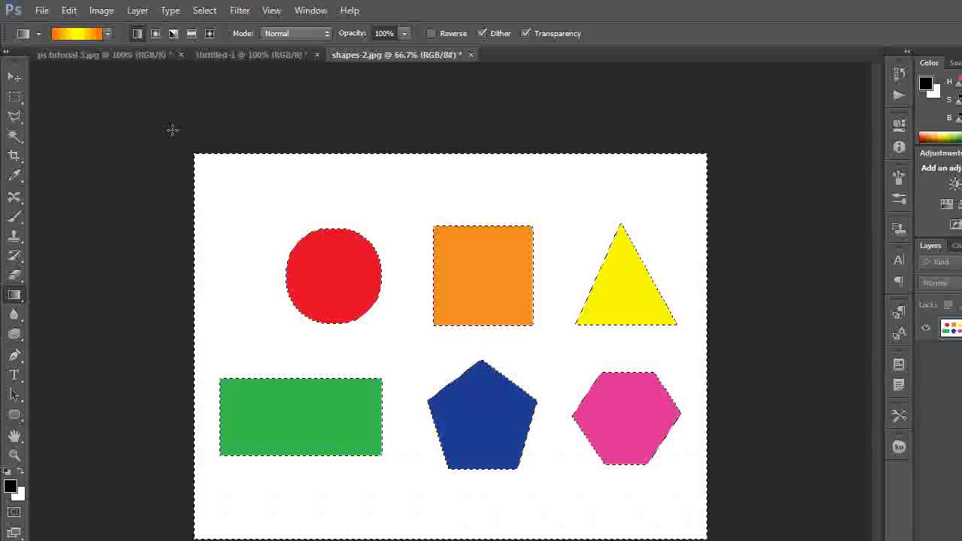
key("ctrl+d")
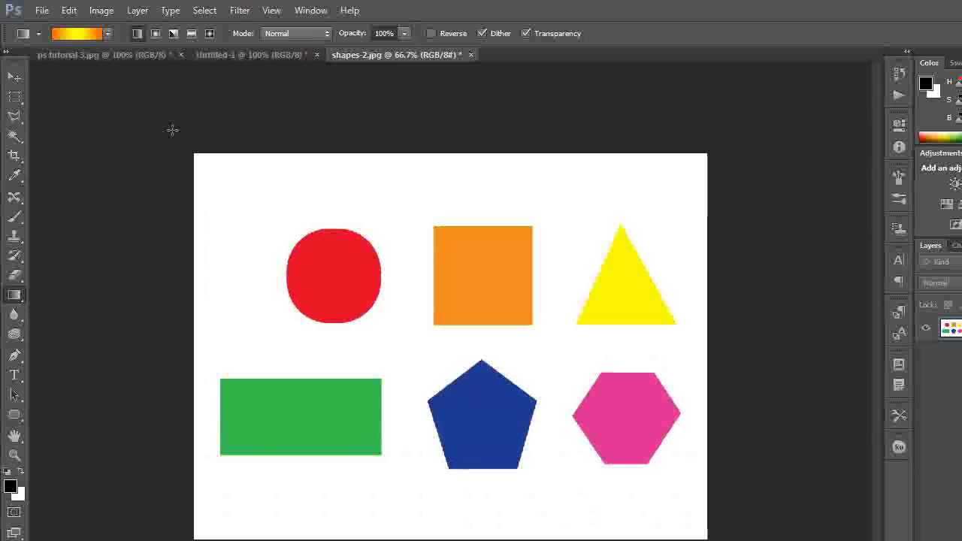
Step: Recolour the 50% stop of the Orange, Yellow, Orange gradient green, #1eff00, and save the result as a new gradient preset
left_click(77, 33)
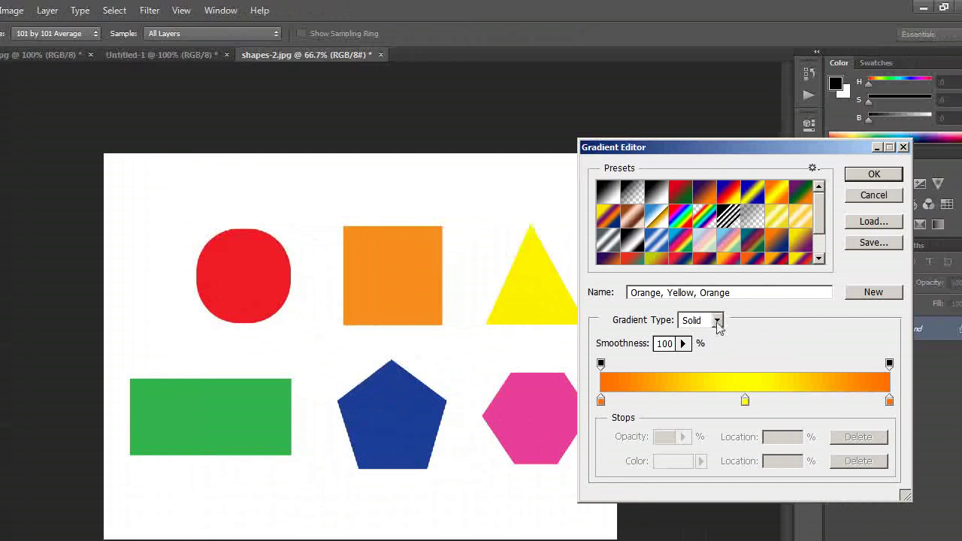
left_click(717, 322)
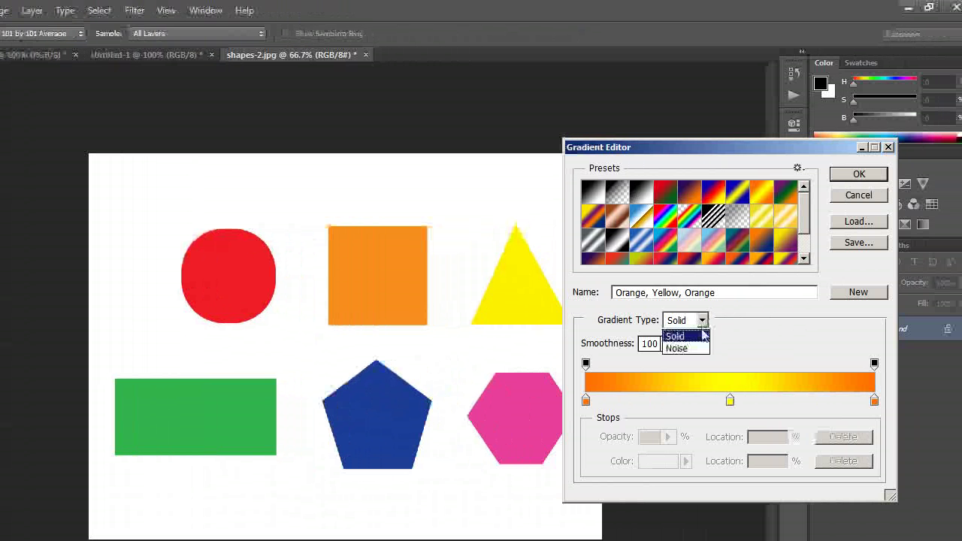
left_click(703, 321)
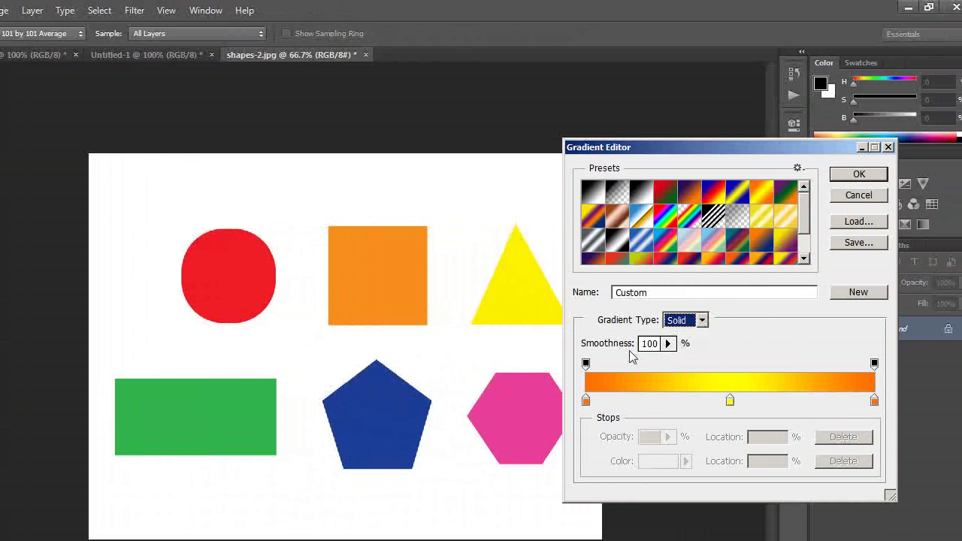
scroll(793, 225, "down", 3)
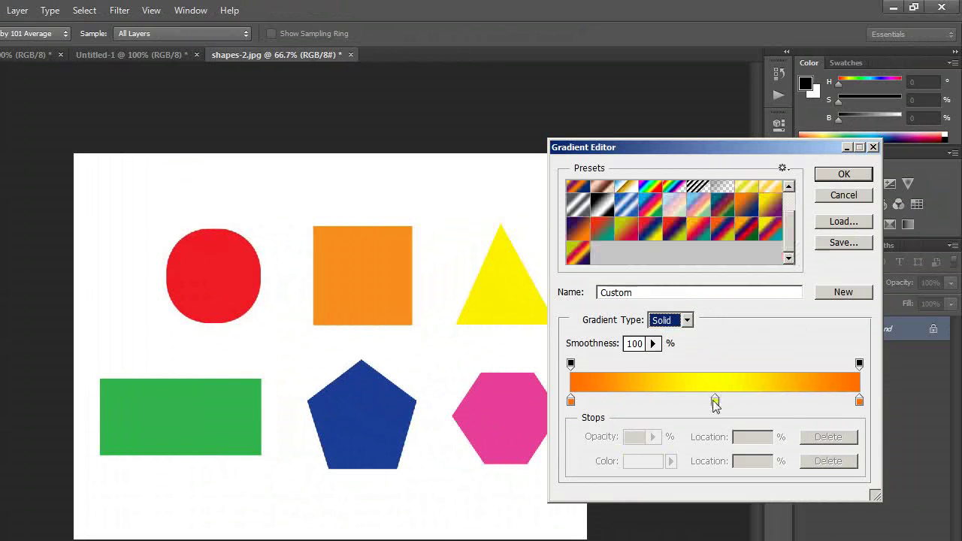
left_click(715, 401)
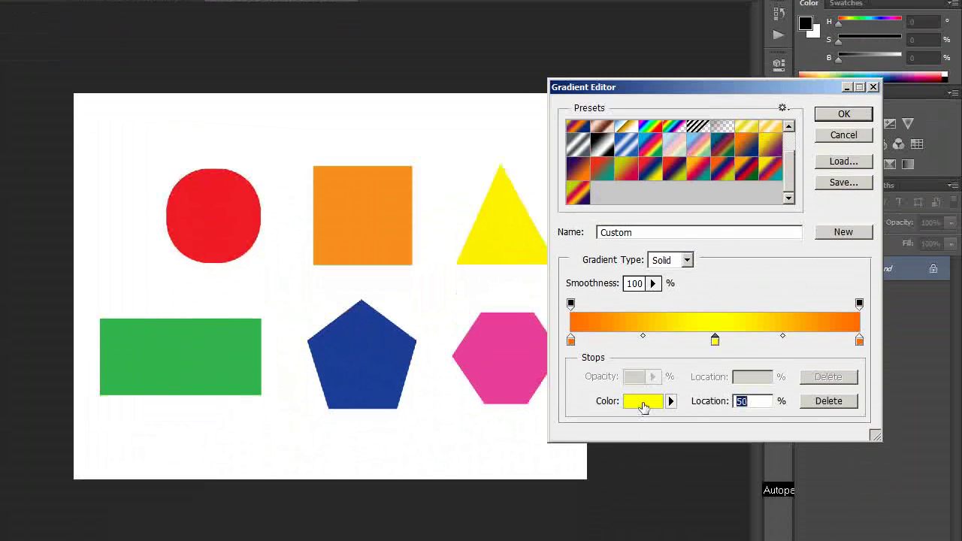
left_click(644, 464)
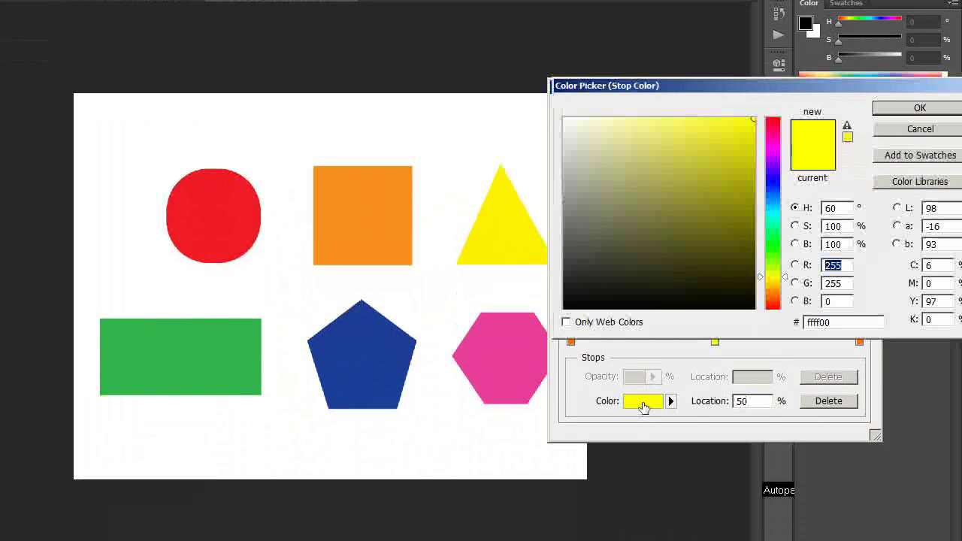
left_click(776, 249)
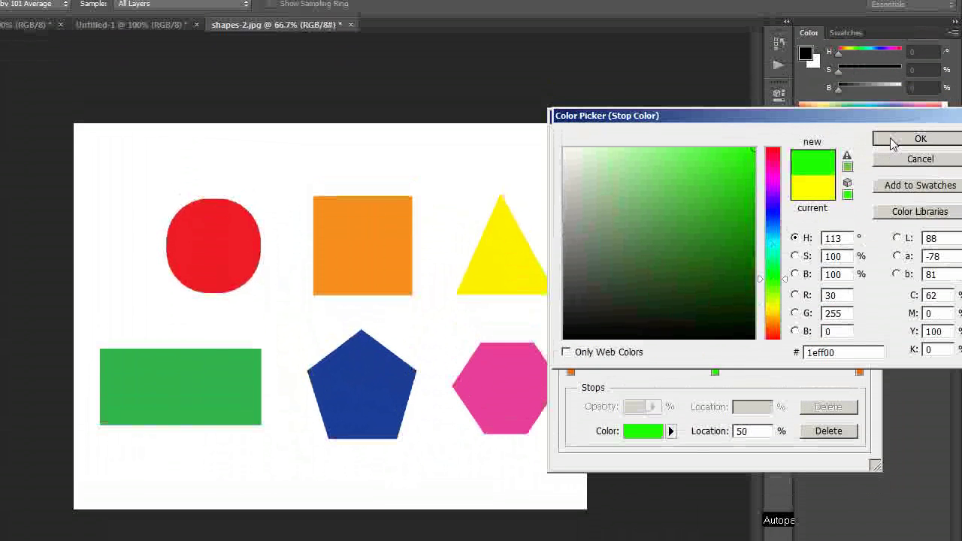
left_click(917, 107)
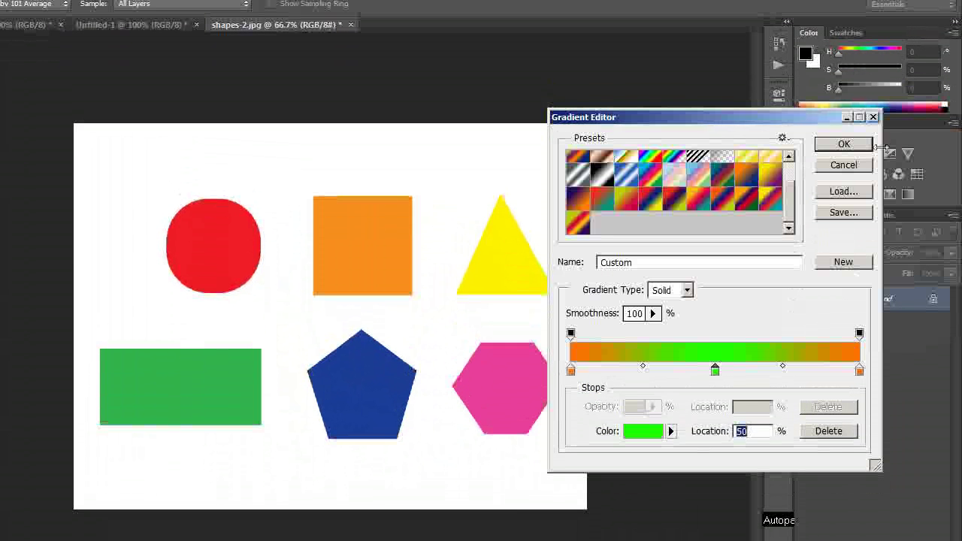
left_click(850, 267)
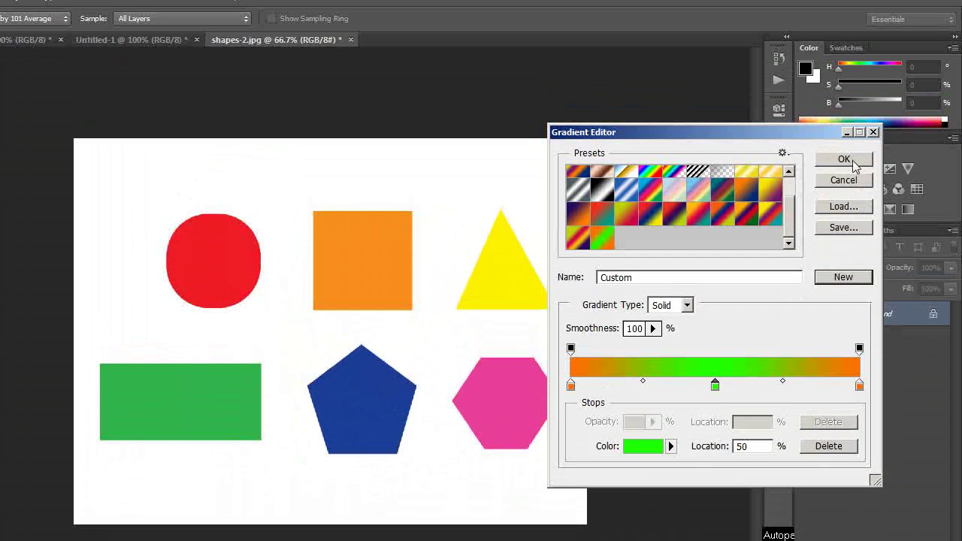
left_click(845, 160)
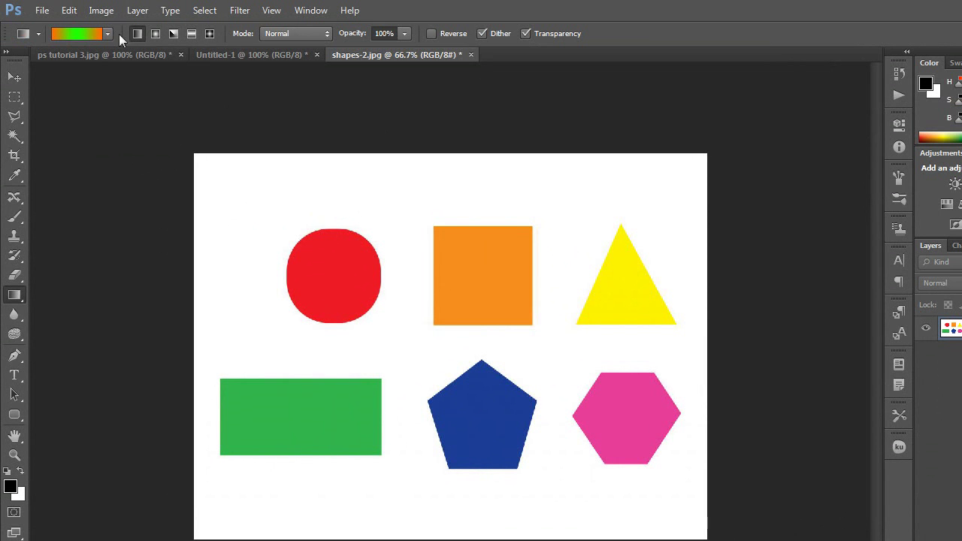
Step: Switch to the ps tutorial 3.jpg document
left_click(121, 55)
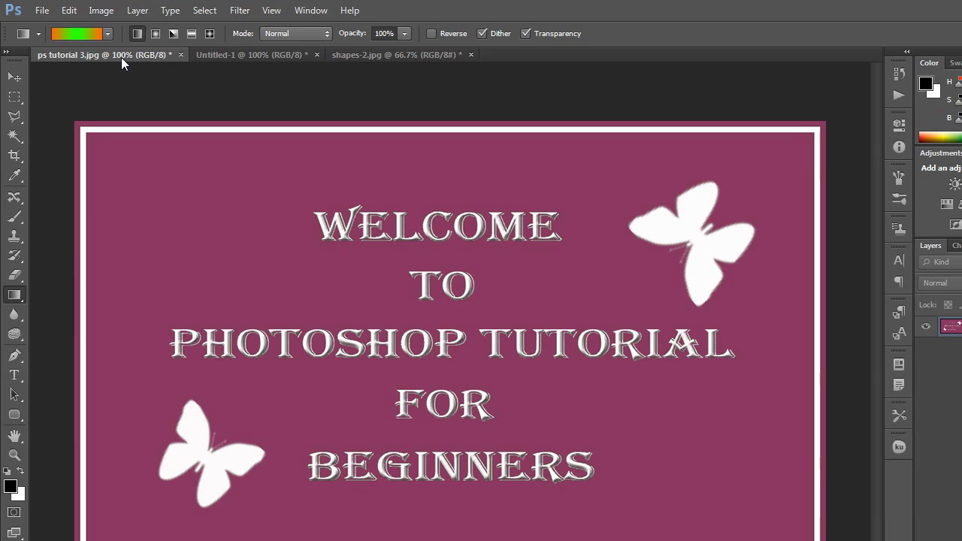